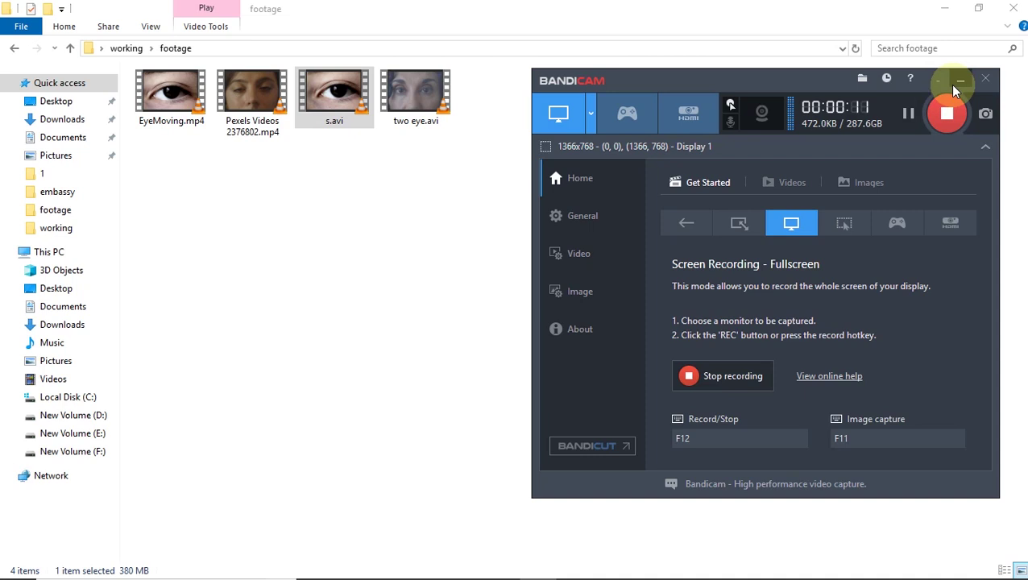
Open the example video two eye.avi from the footage folder, try to play it, and close the player
left_click(954, 84)
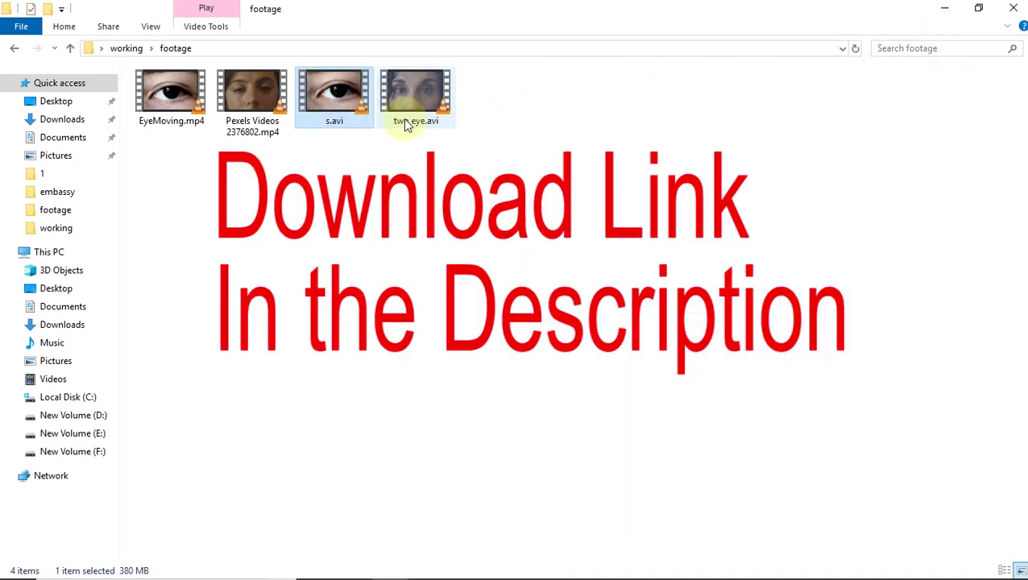
left_click(417, 92)
double_click(419, 95)
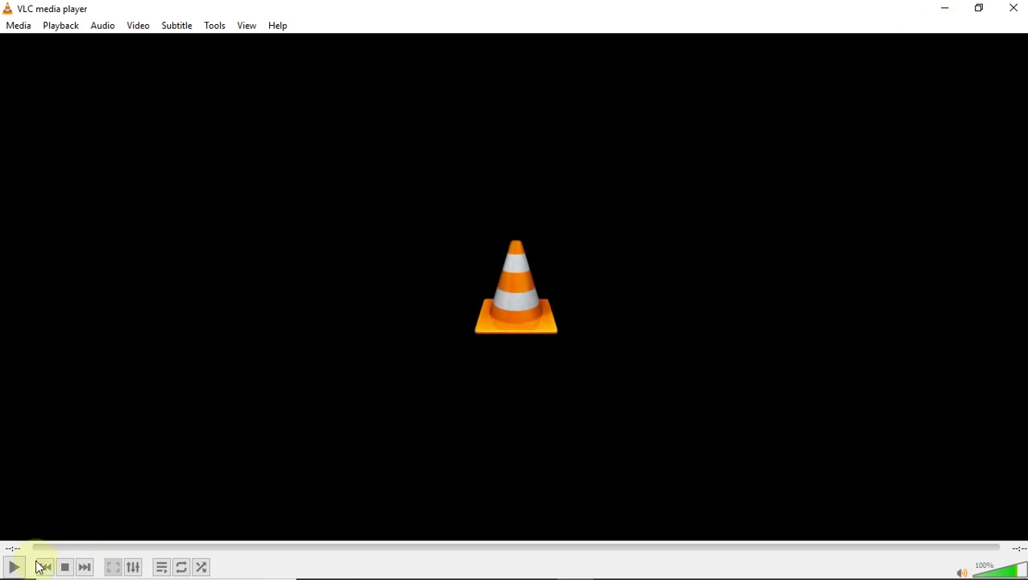
left_click(16, 568)
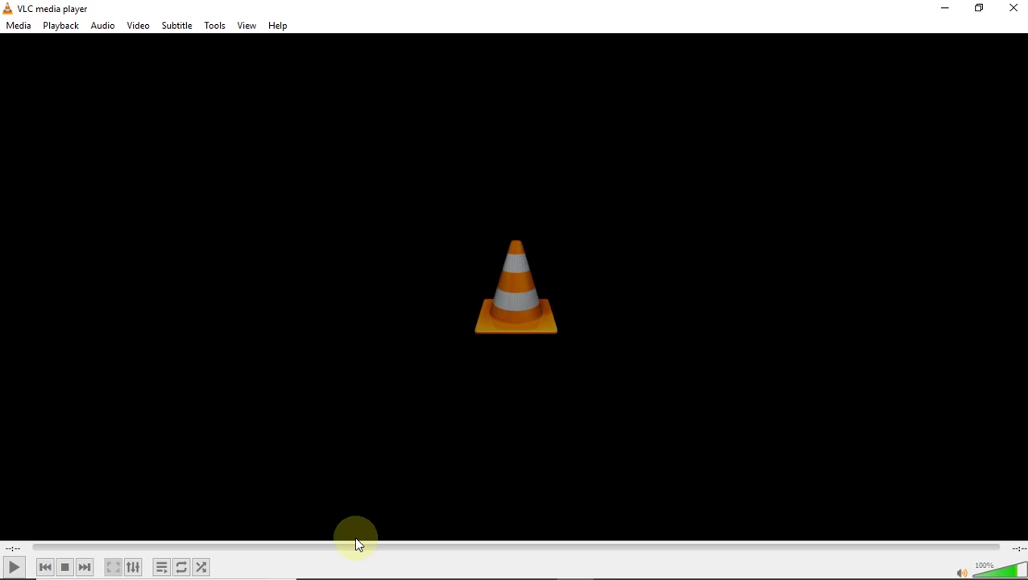
left_click(1011, 7)
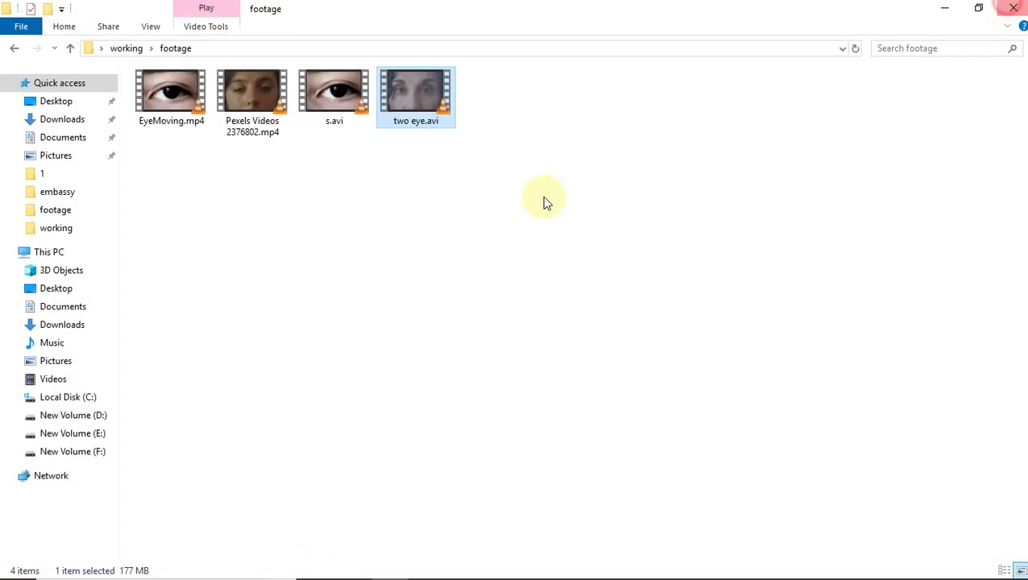
Play the example video s.avi from the footage folder to view the finished eye effect, and close the player
left_click(343, 96)
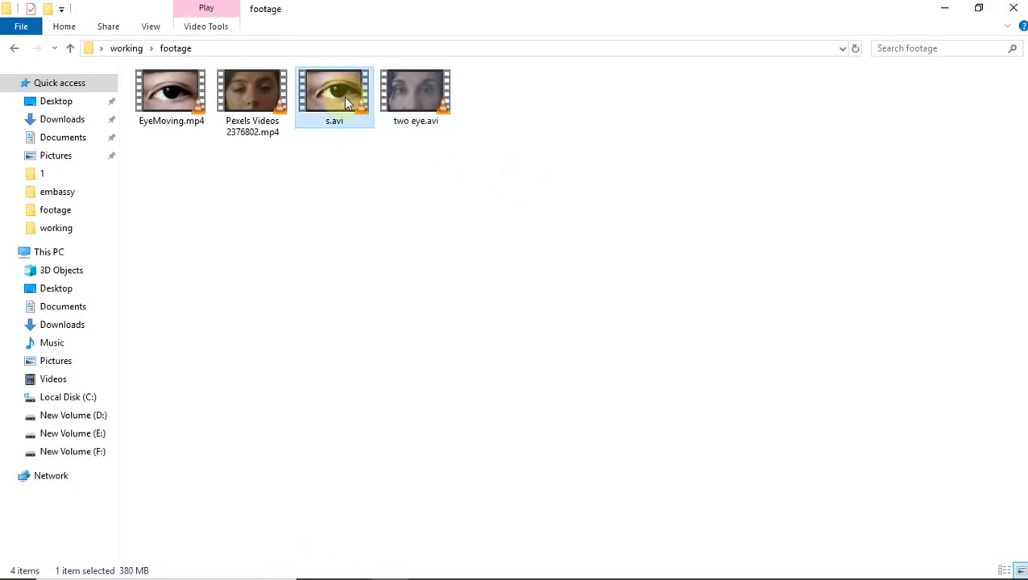
double_click(340, 103)
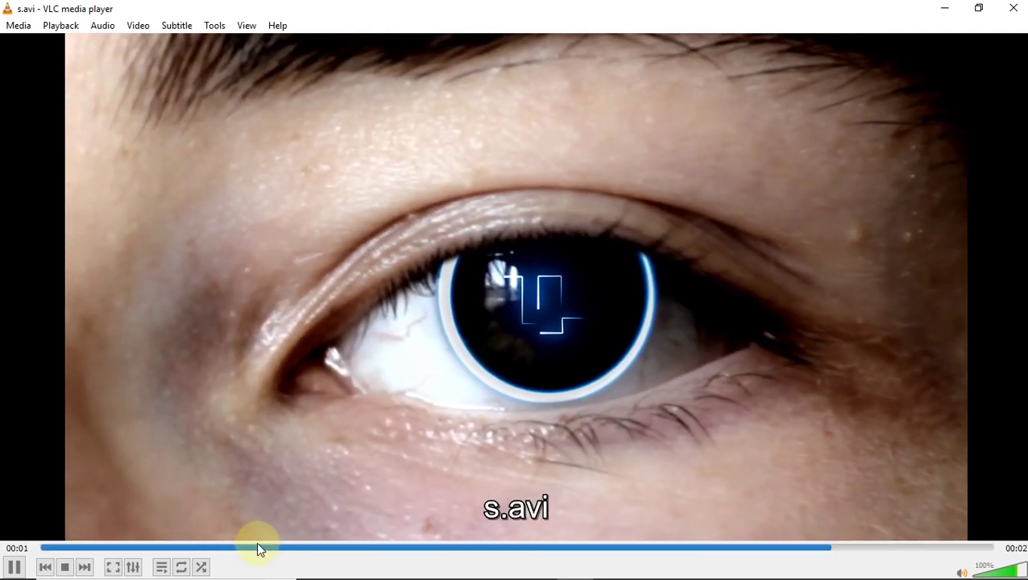
left_click(251, 548)
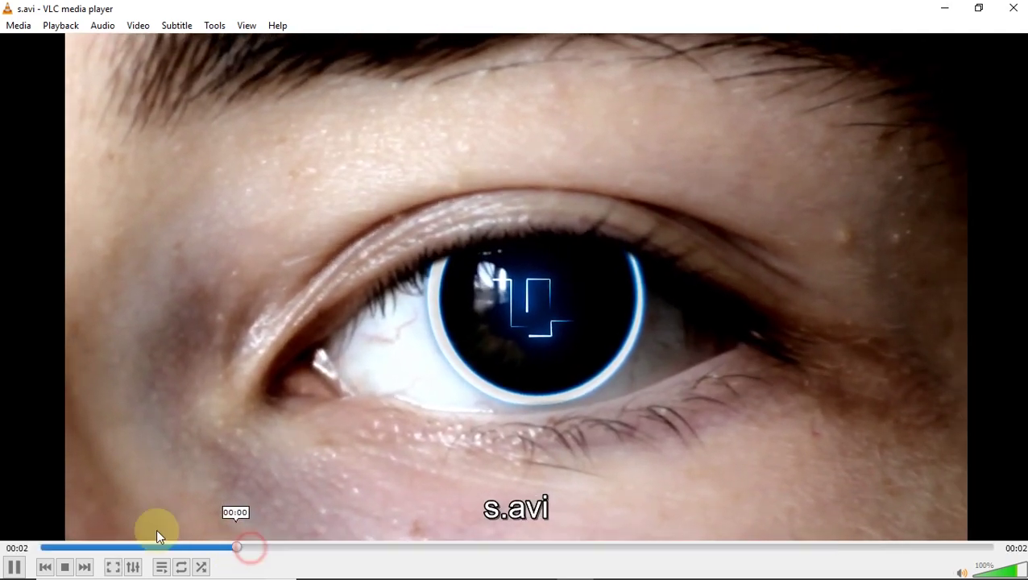
scroll(368, 292, "down", 1)
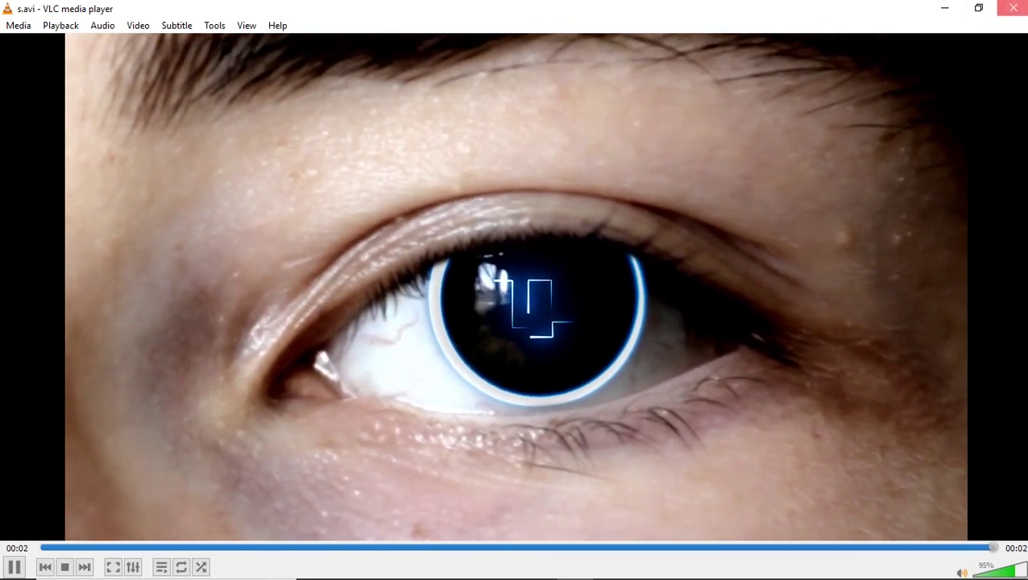
left_click(1012, 8)
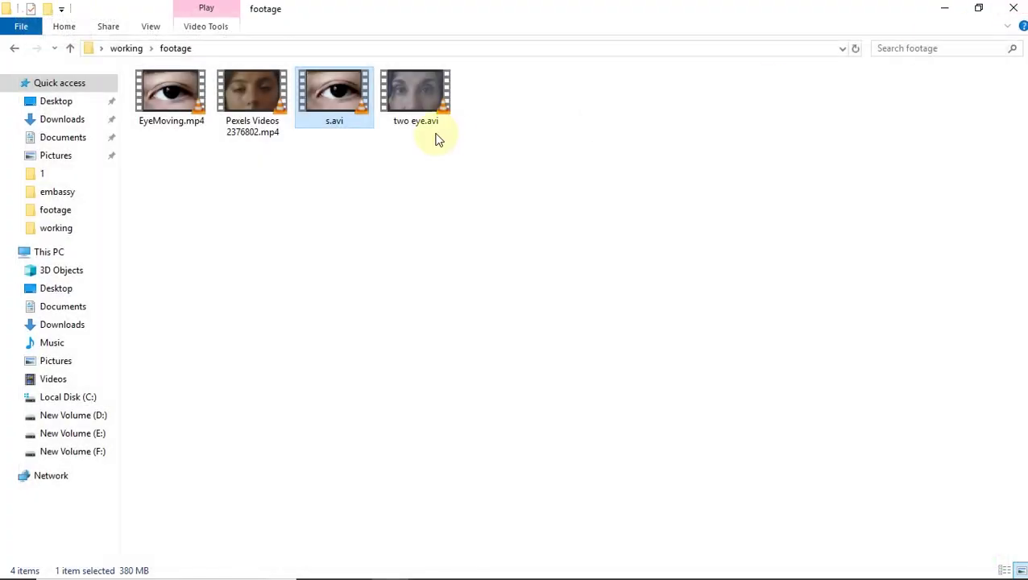
left_click(578, 193)
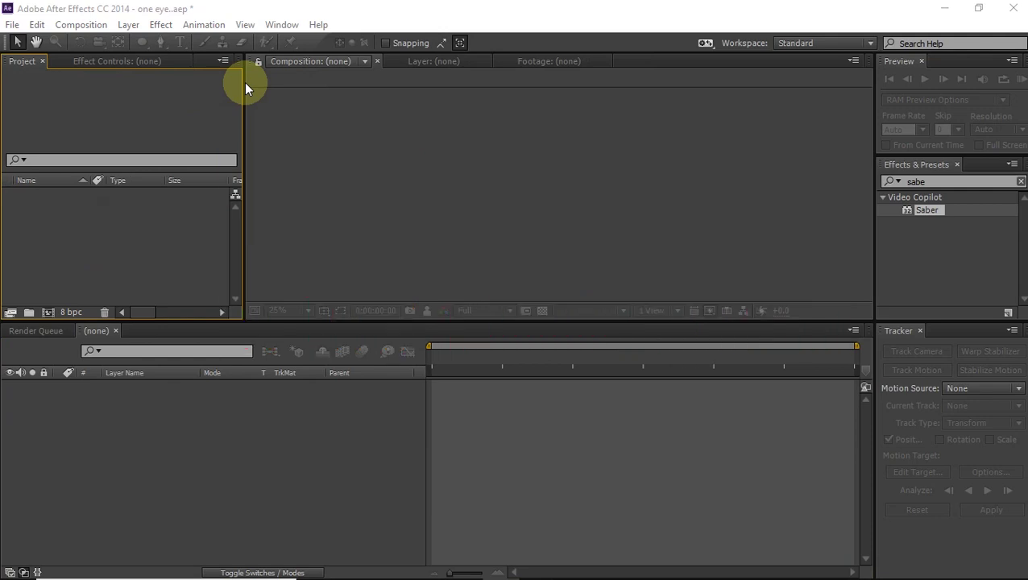
In After Effects, import Pexels Videos 2376802.mp4 from the footage folder and create a new composition from it
double_click(119, 224)
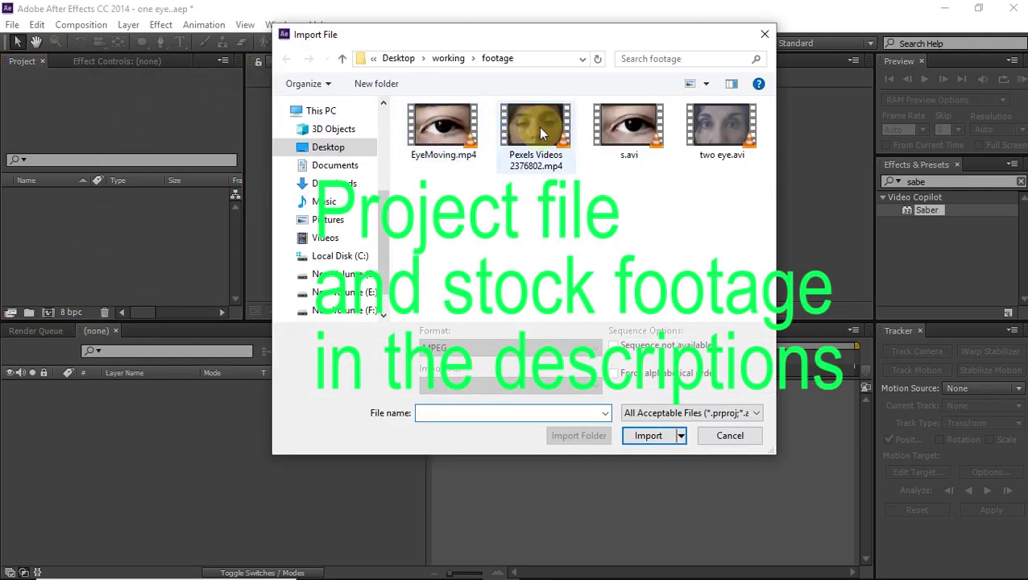
double_click(541, 134)
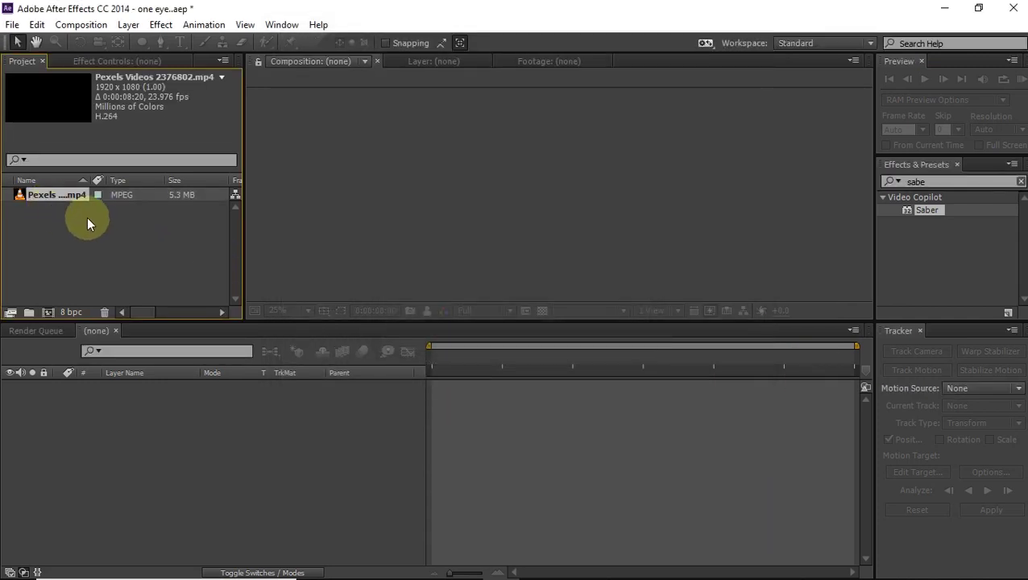
left_click_drag(52, 198, 270, 308)
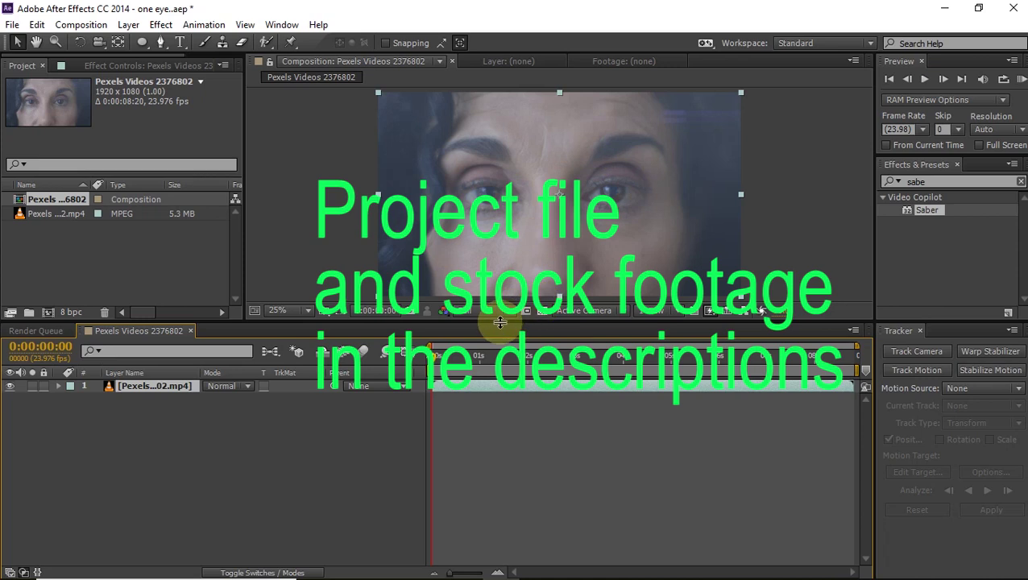
Trim the composition to a work area running from 0:00:00:04 to 0:00:01:15
left_click(436, 364)
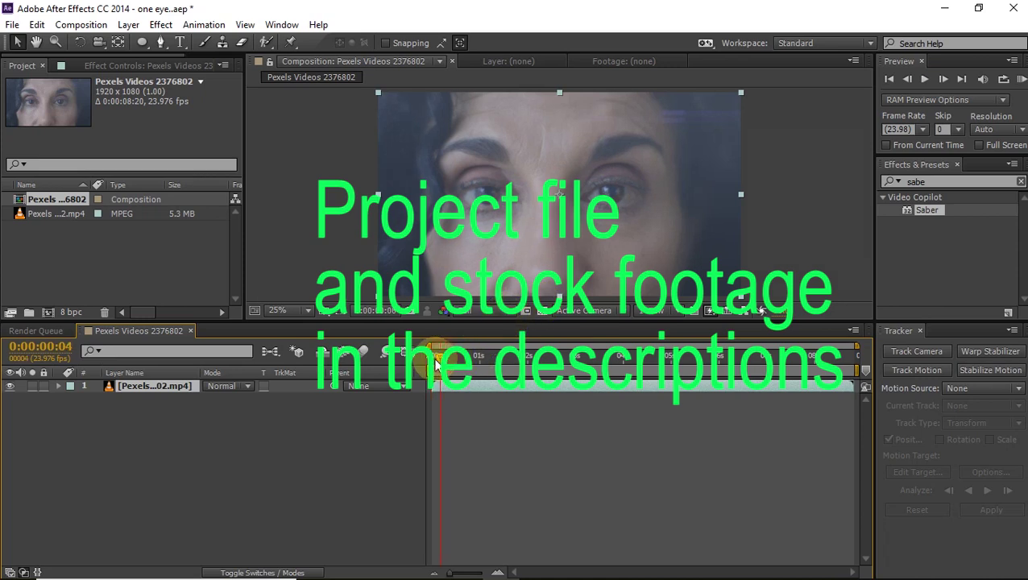
left_click_drag(436, 364, 506, 365)
right_click(504, 364)
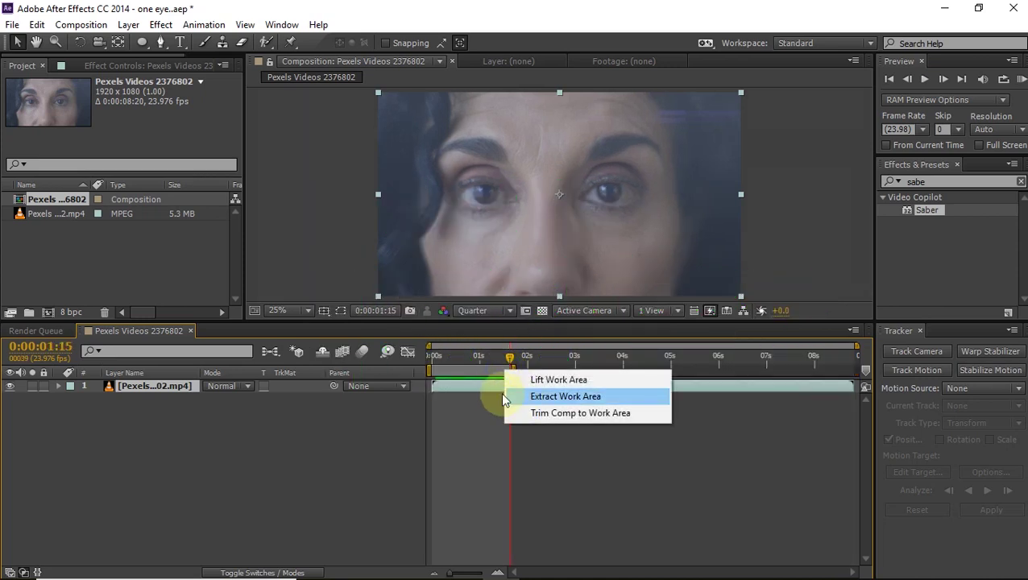
left_click(516, 413)
left_click_drag(489, 355, 458, 360)
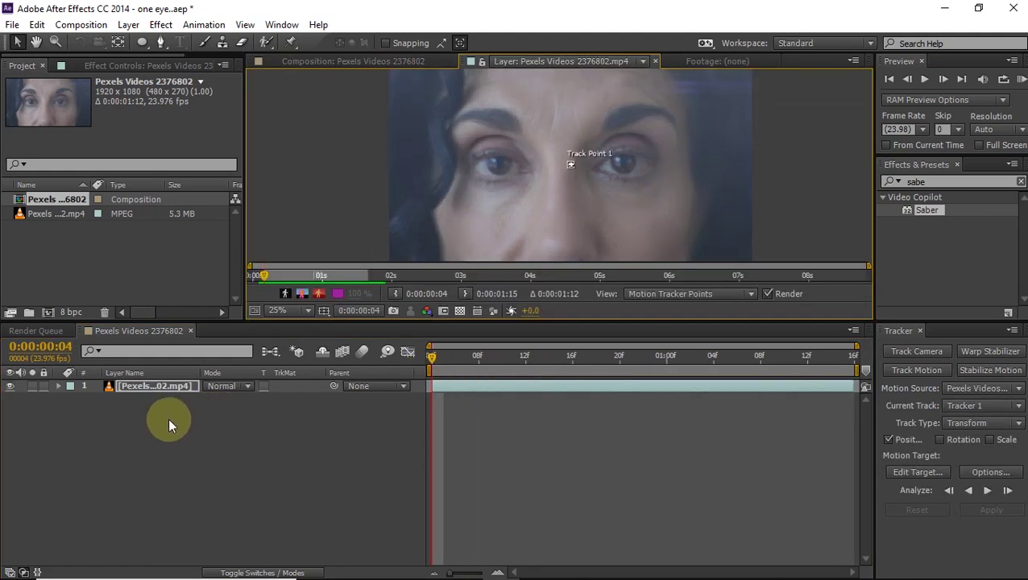
Create a null object named "left eye tracker" and duplicate it as "right eye tracker 2"
left_click(167, 416)
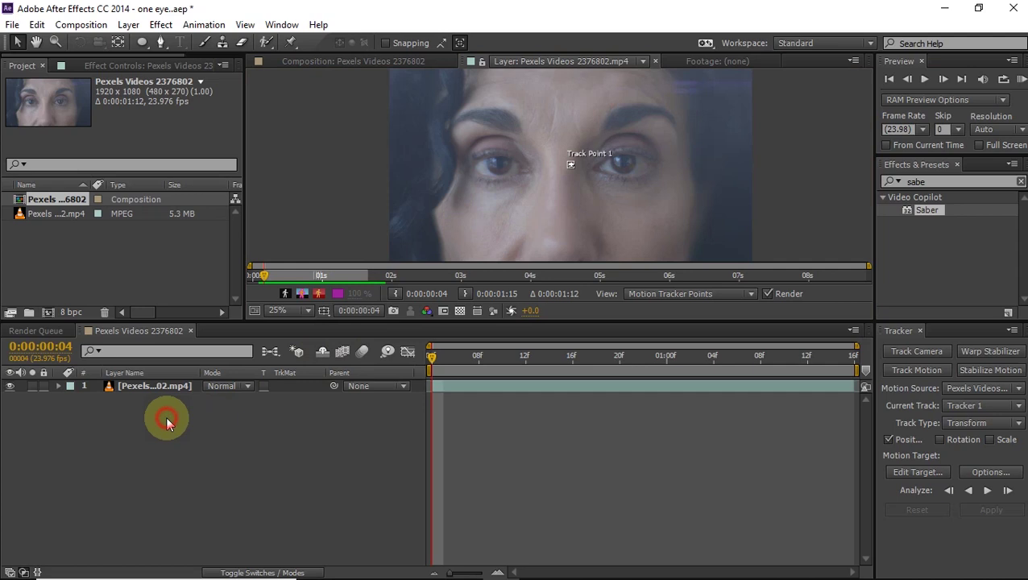
right_click(165, 413)
mouse_move(234, 422)
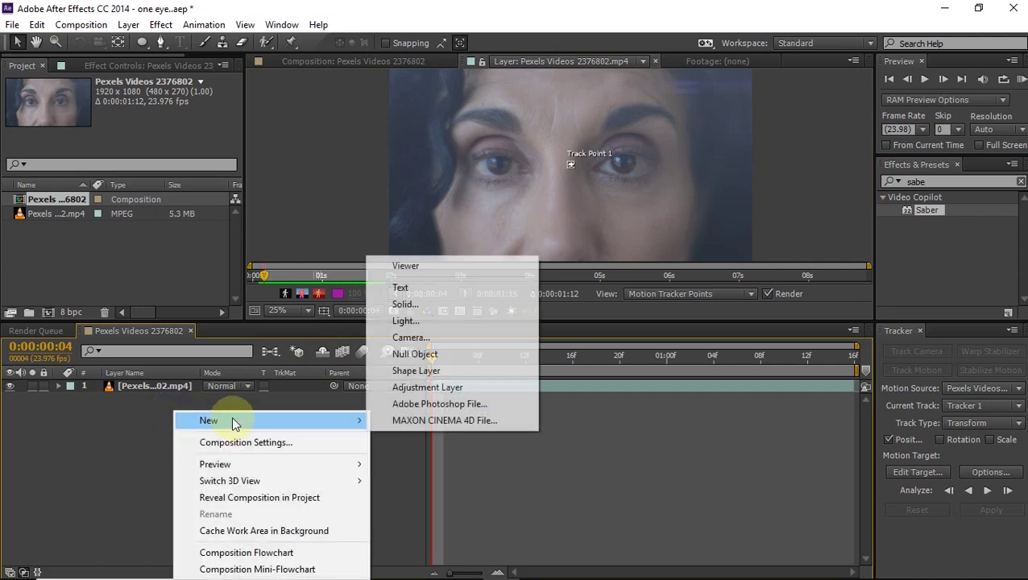
left_click(423, 353)
type("left eye tracker")
key("Return")
key("ctrl+d")
key("Return")
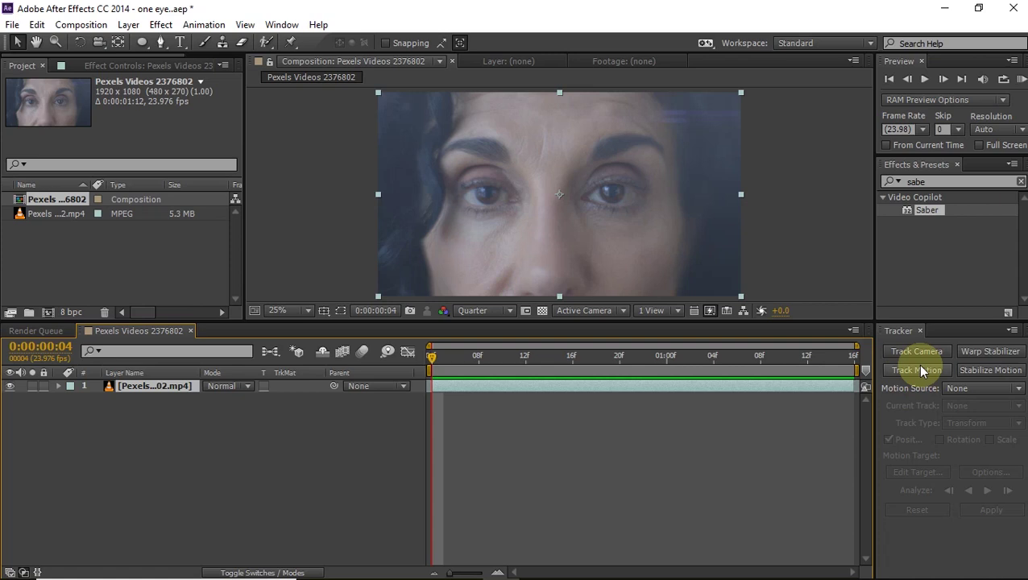
Make sure the Tracker panel is enabled and start Track Motion on the Pexels footage layer
left_click(282, 25)
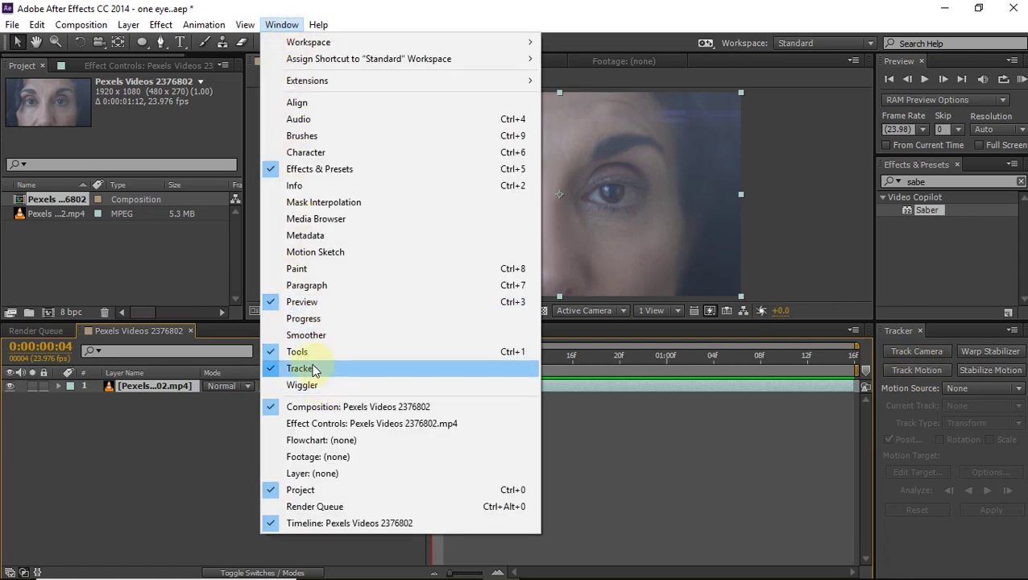
left_click(211, 425)
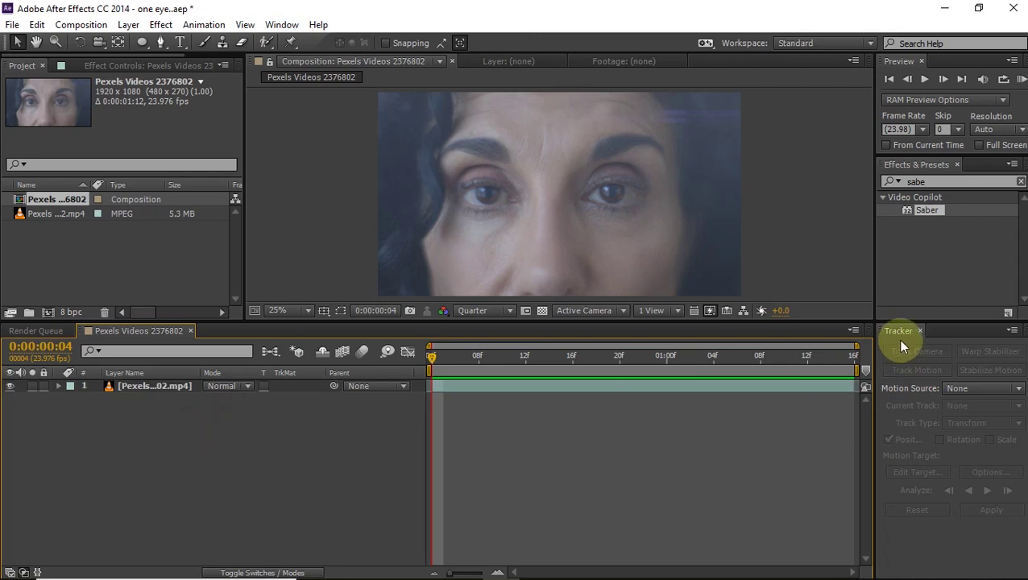
left_click(133, 386)
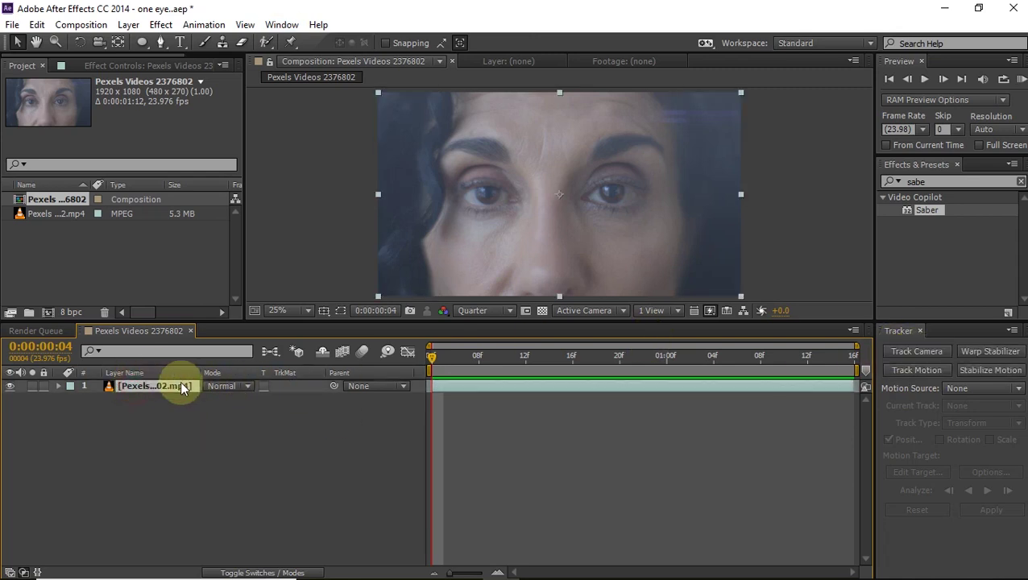
left_click(917, 370)
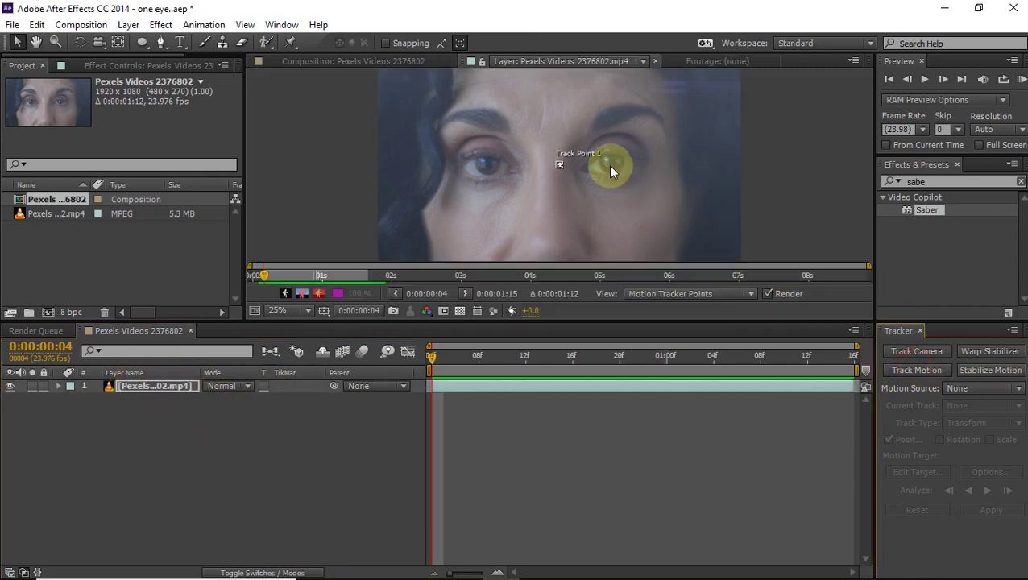
scroll(583, 165, "up", 2)
left_click_drag(610, 161, 703, 161)
scroll(620, 169, "down", 1)
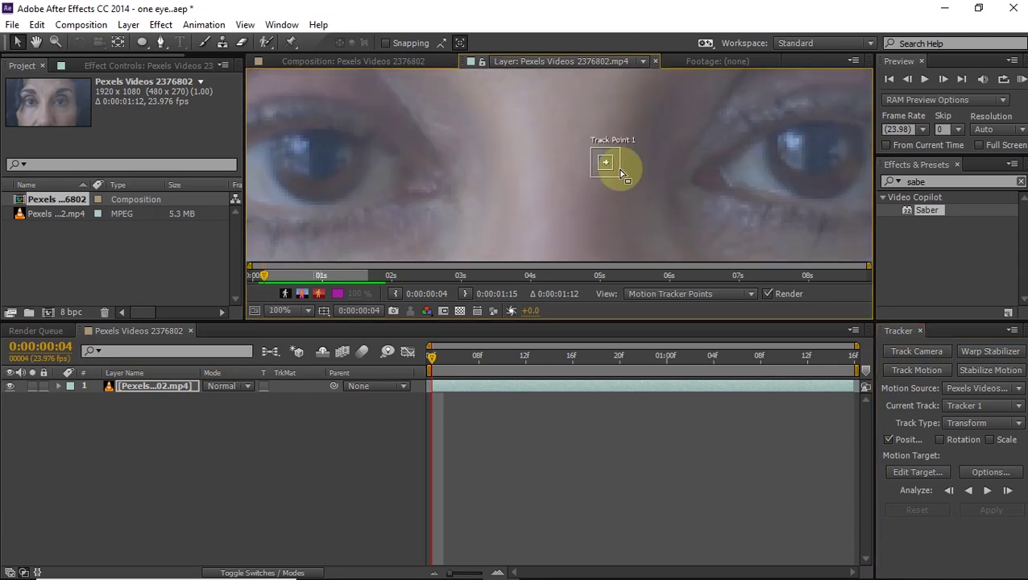
scroll(649, 144, "down", 1)
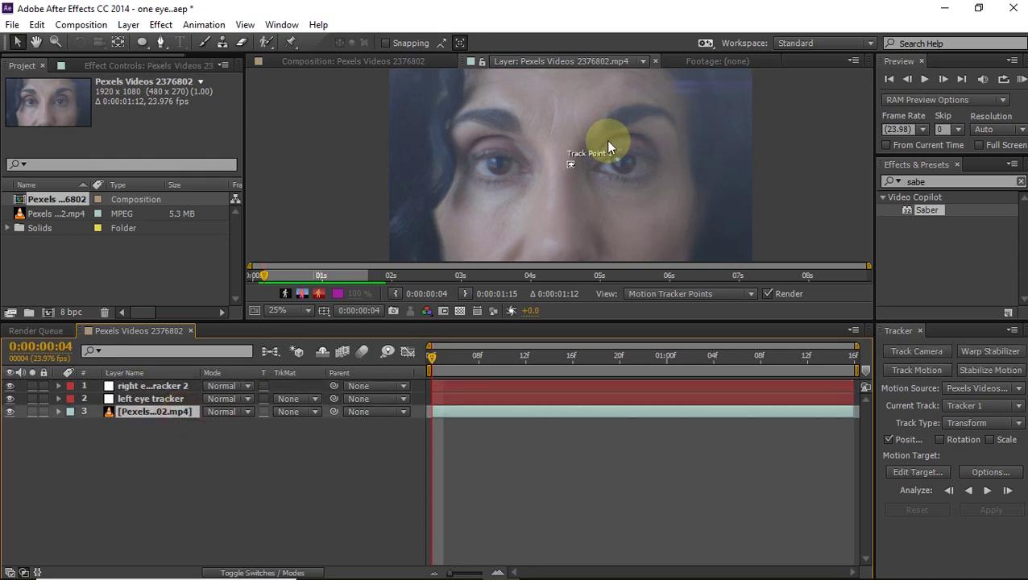
Fit Track Point 1 around the light reflection in the left eye's pupil and analyze the motion forward
scroll(604, 162, "up", 3)
left_click_drag(624, 182, 327, 159)
left_click_drag(427, 154, 566, 147)
scroll(494, 170, "up", 1)
left_click_drag(572, 111, 562, 111)
left_click_drag(614, 79, 590, 88)
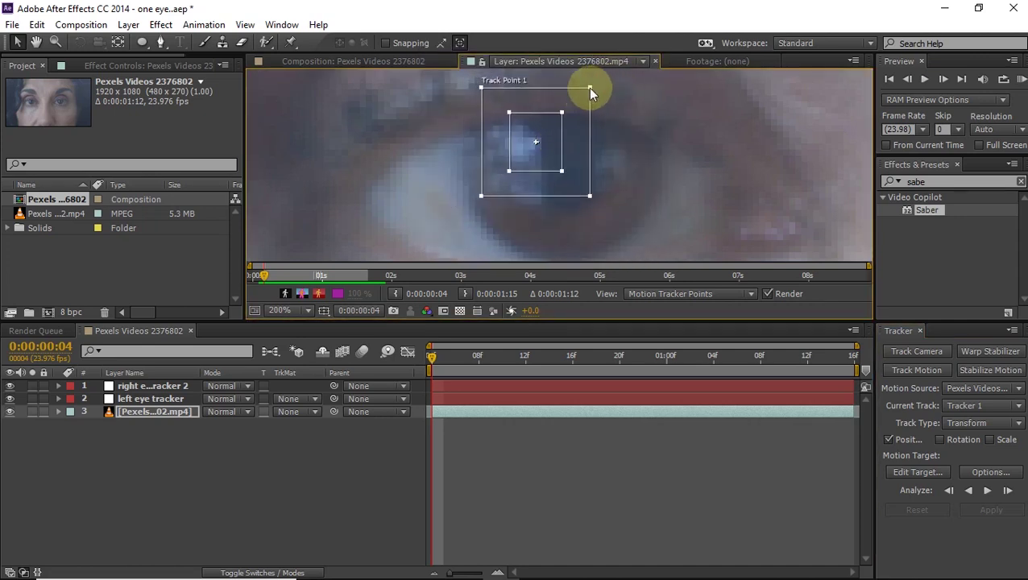
scroll(644, 137, "down", 2)
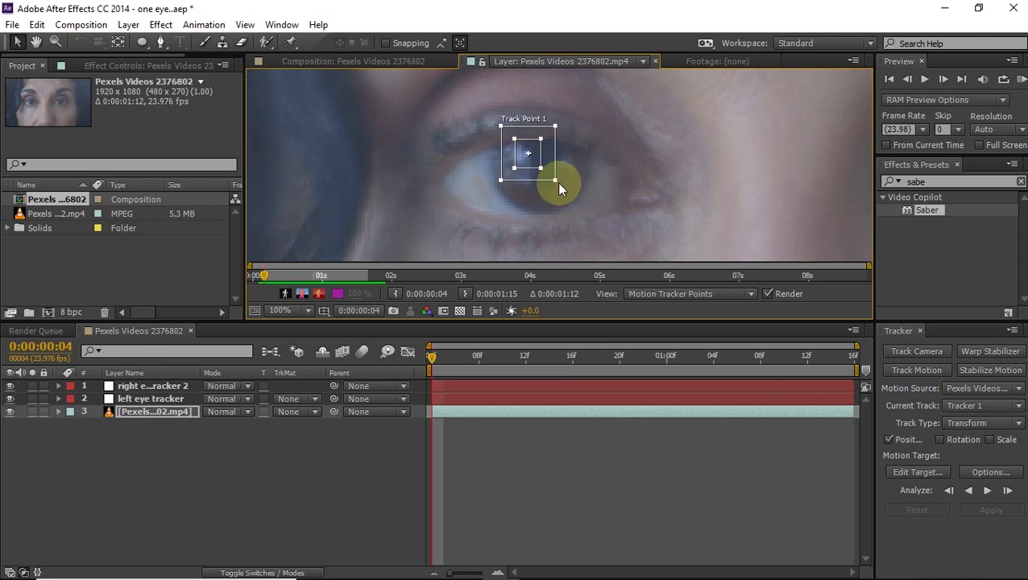
left_click(988, 490)
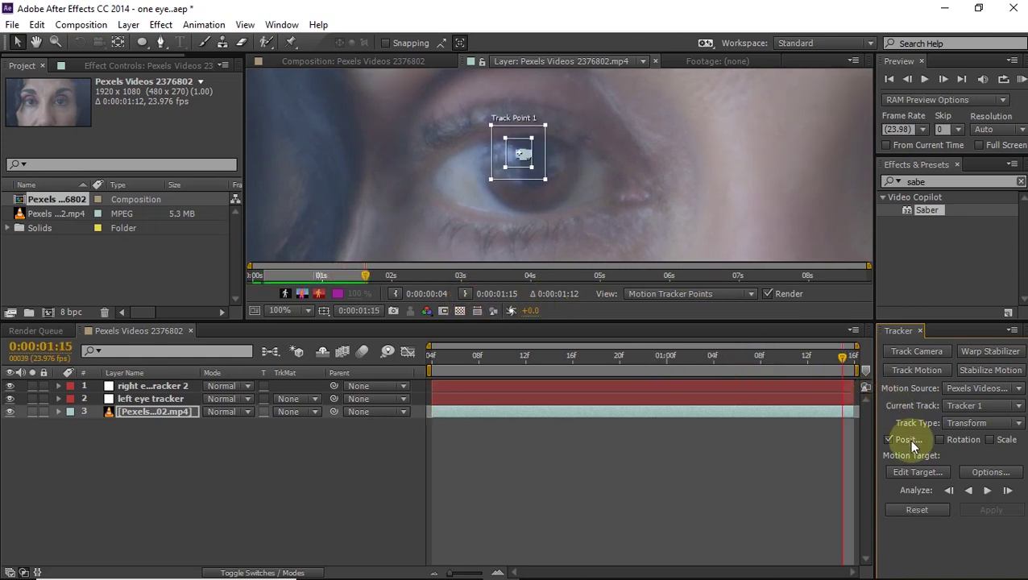
Set the motion target to the left eye tracker layer and apply the tracking data to it
left_click(908, 473)
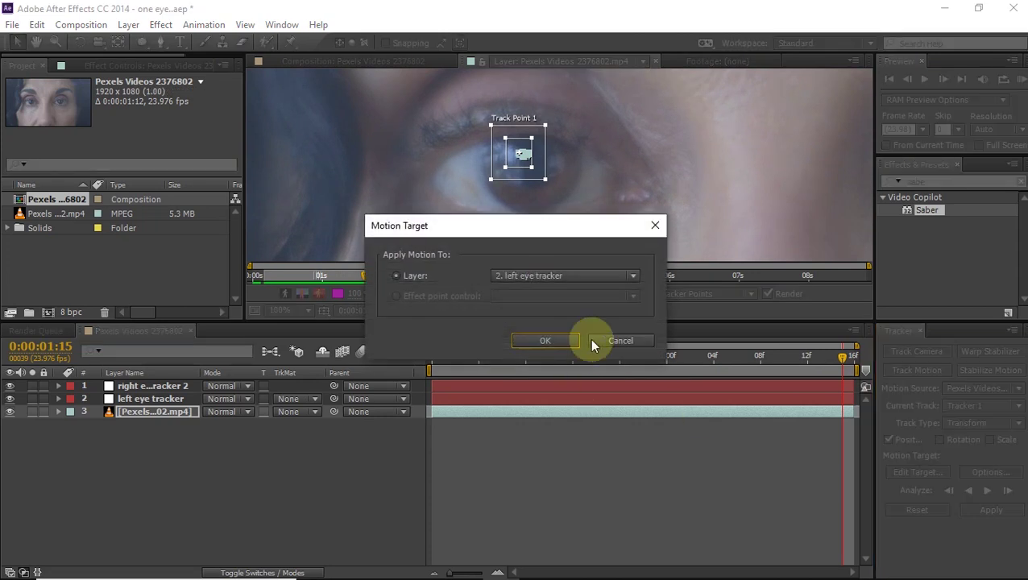
left_click(550, 277)
left_click(556, 312)
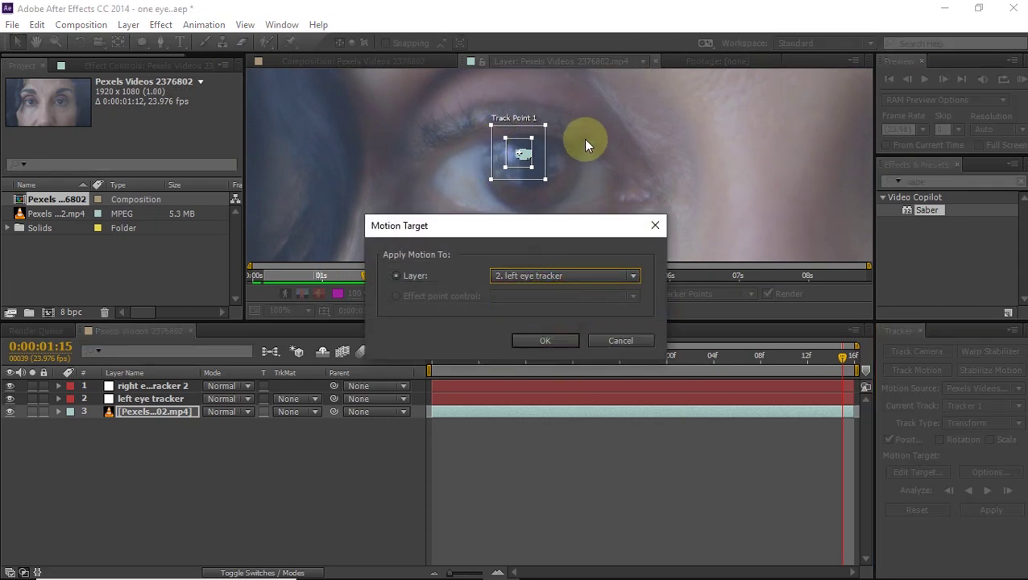
left_click(543, 342)
left_click(991, 510)
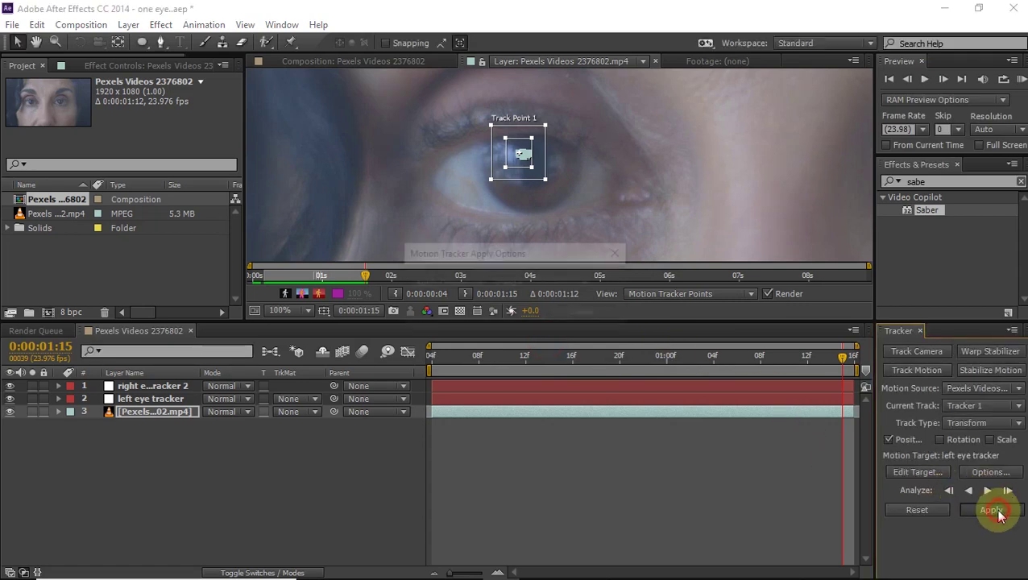
left_click(523, 313)
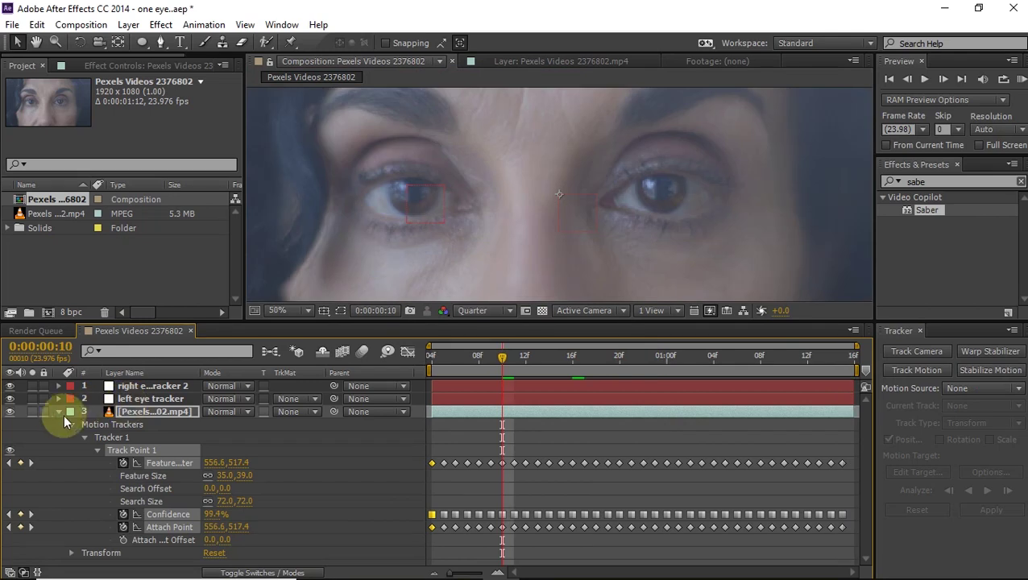
Add a second motion track on the footage layer around the right eye's pupil reflection and analyze it backward and forward
left_click(58, 412)
left_click(919, 372)
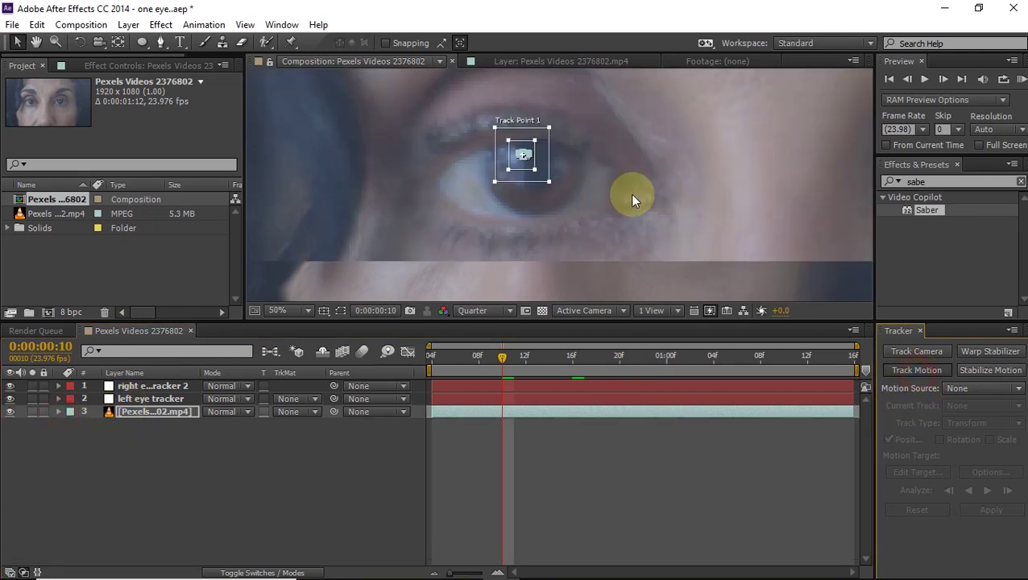
left_click_drag(566, 171, 599, 164)
left_click_drag(594, 149, 614, 134)
left_click(968, 490)
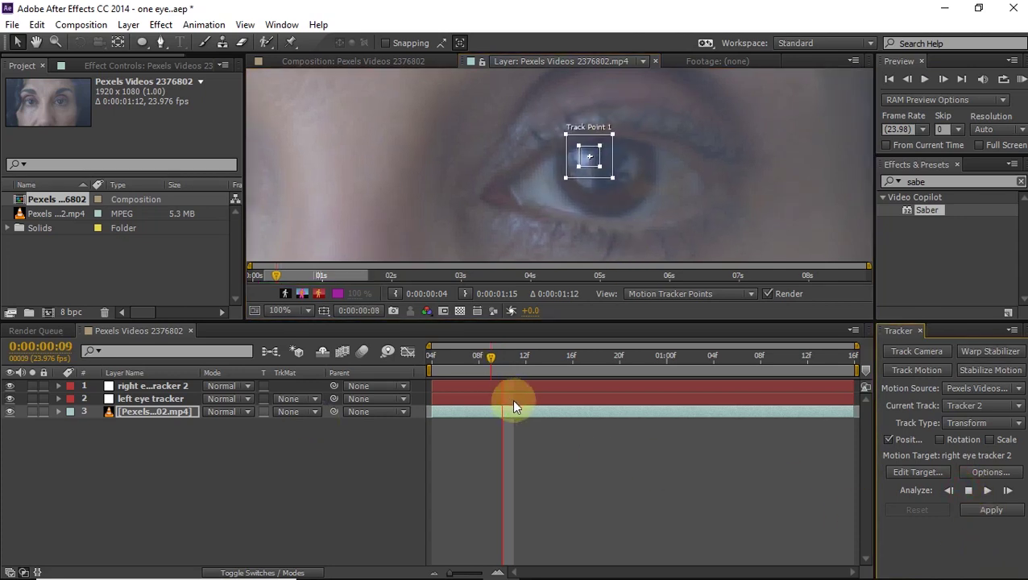
left_click(986, 489)
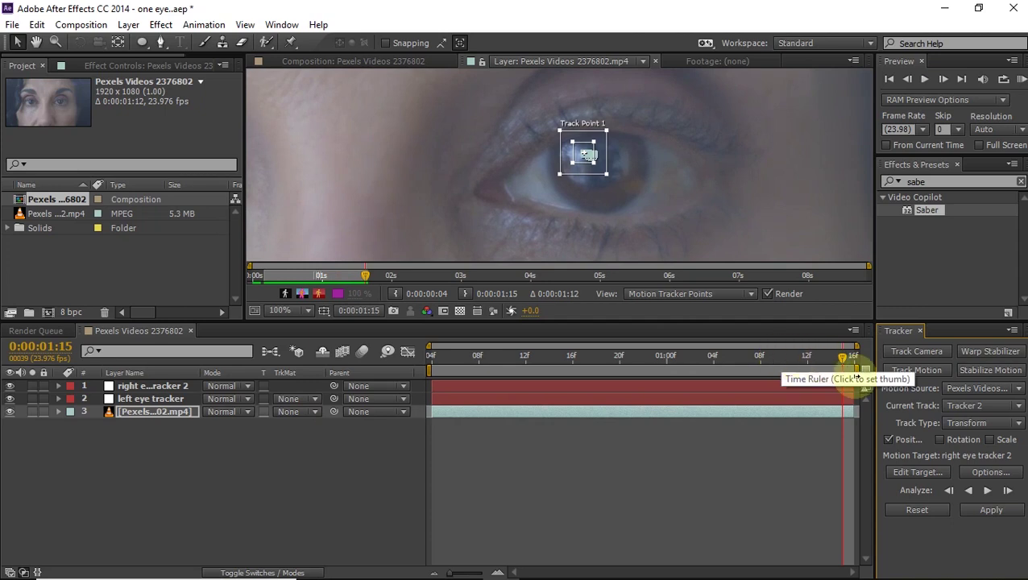
Set the motion target to the right eye tracker 2 layer, apply the tracking data, and collapse the footage layer's properties
left_click(915, 472)
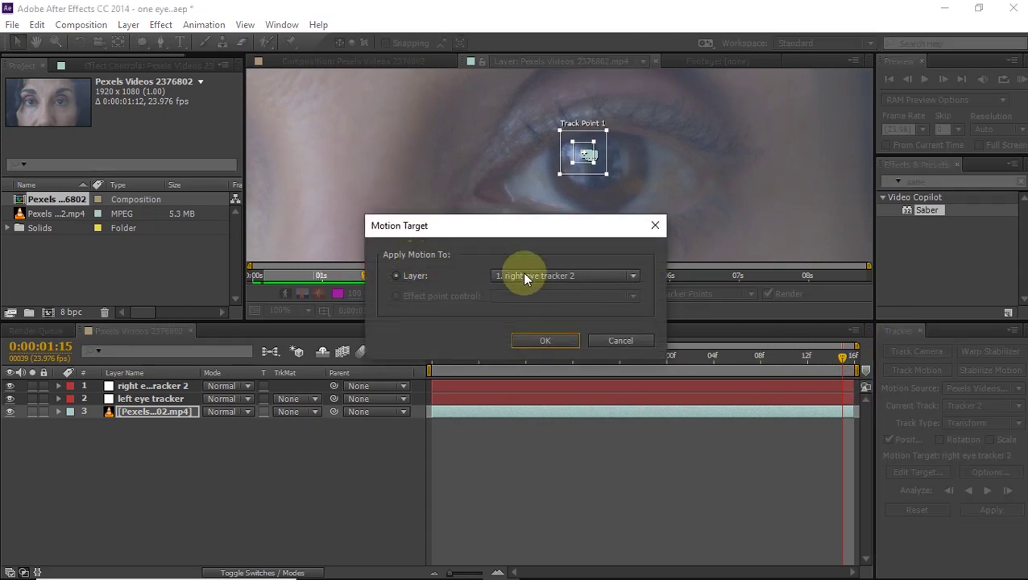
left_click(533, 276)
left_click(538, 295)
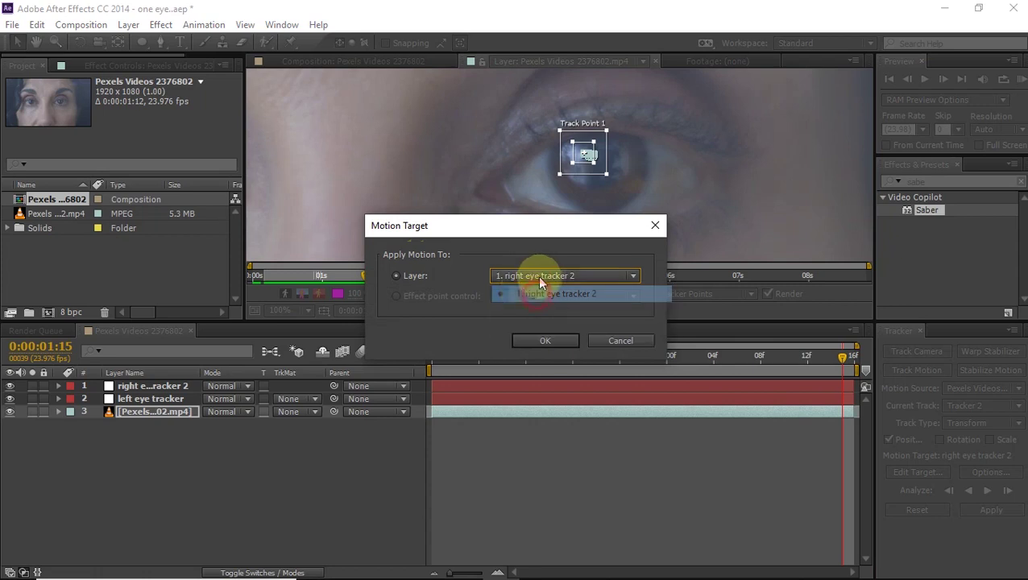
left_click(550, 337)
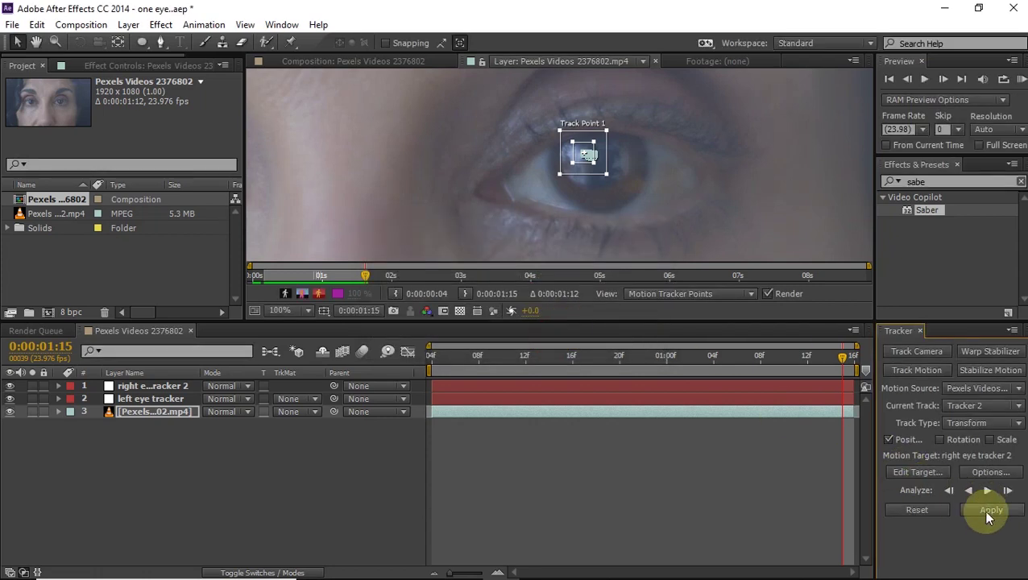
left_click(989, 511)
left_click(523, 315)
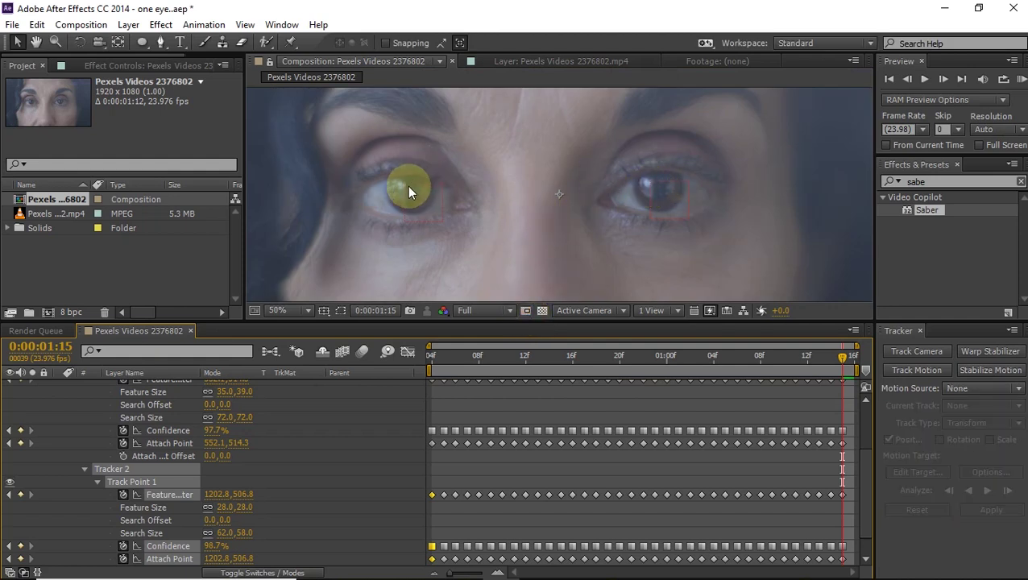
key("u")
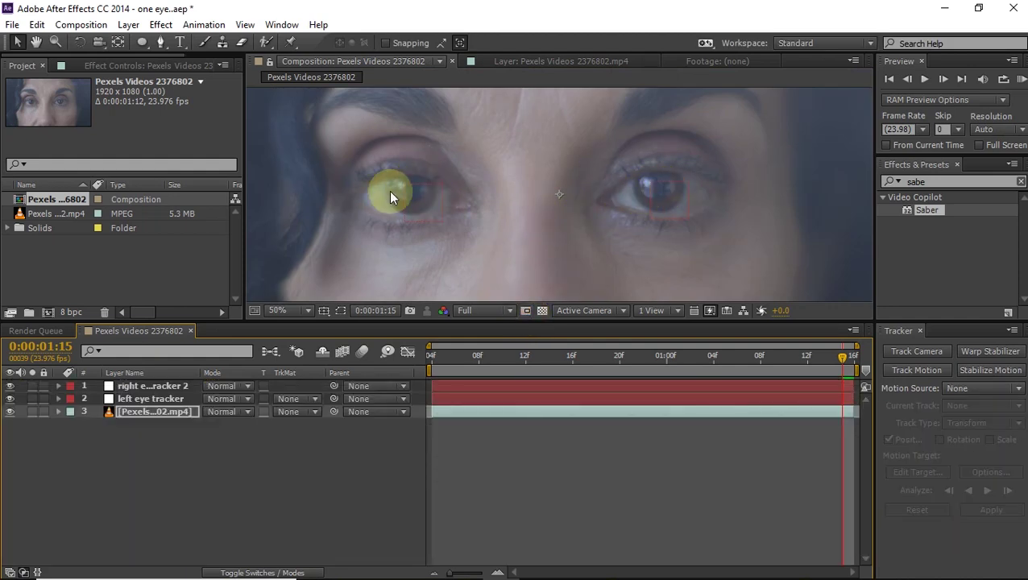
Create a white solid at composition size and rename its layer "left eye"
left_click(179, 443)
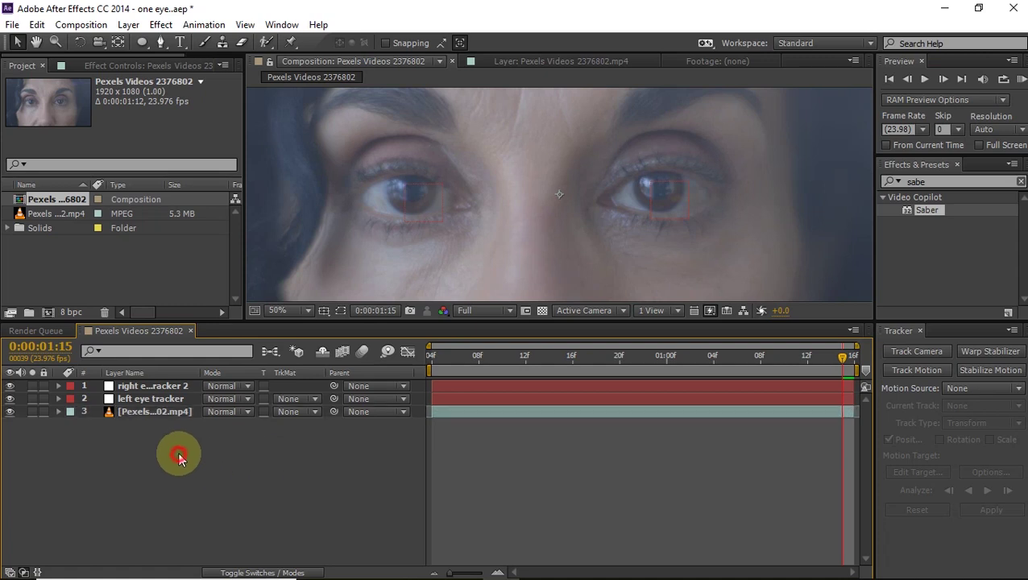
right_click(178, 442)
left_click(243, 297)
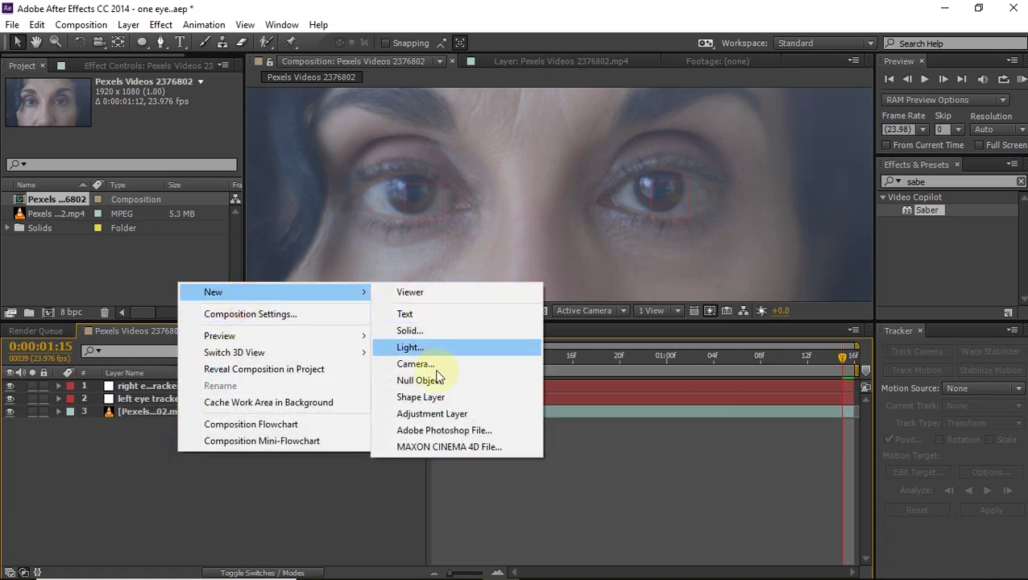
left_click(409, 330)
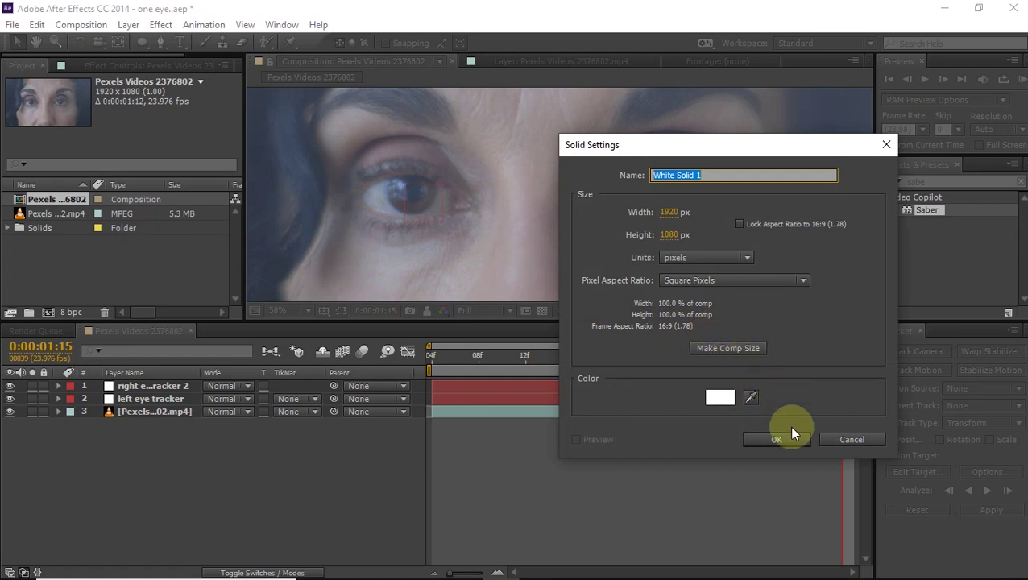
left_click(735, 351)
left_click(773, 440)
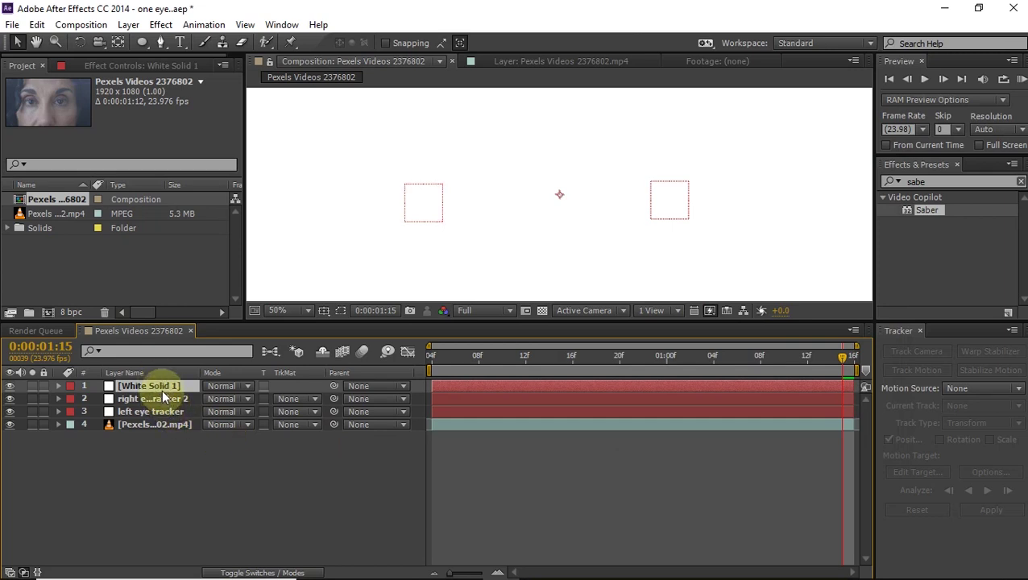
type("left eye")
key("Return")
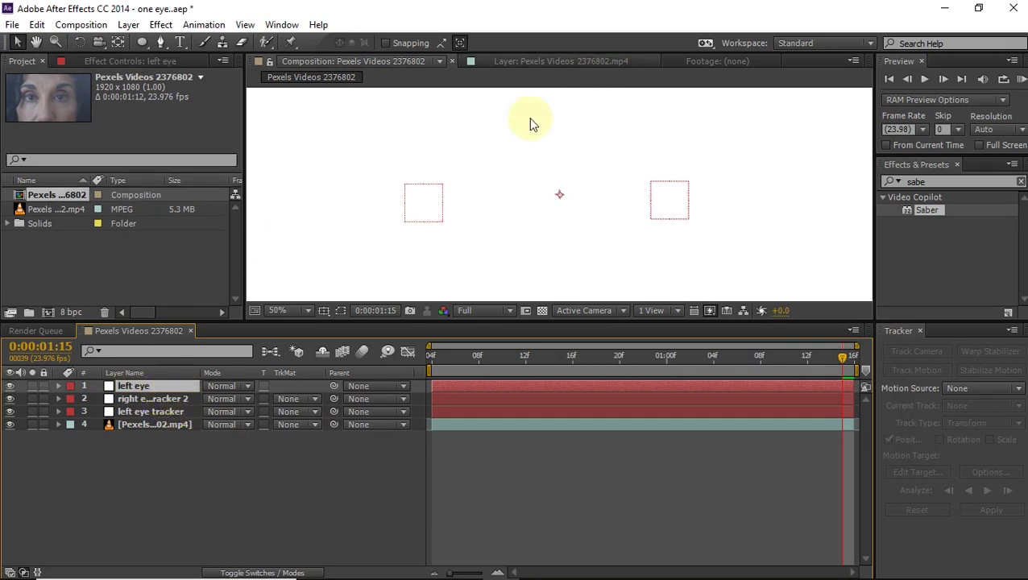
Find the Saber effect by searching for "saber" and apply it to the left eye layer
scroll(579, 163, "down", 2)
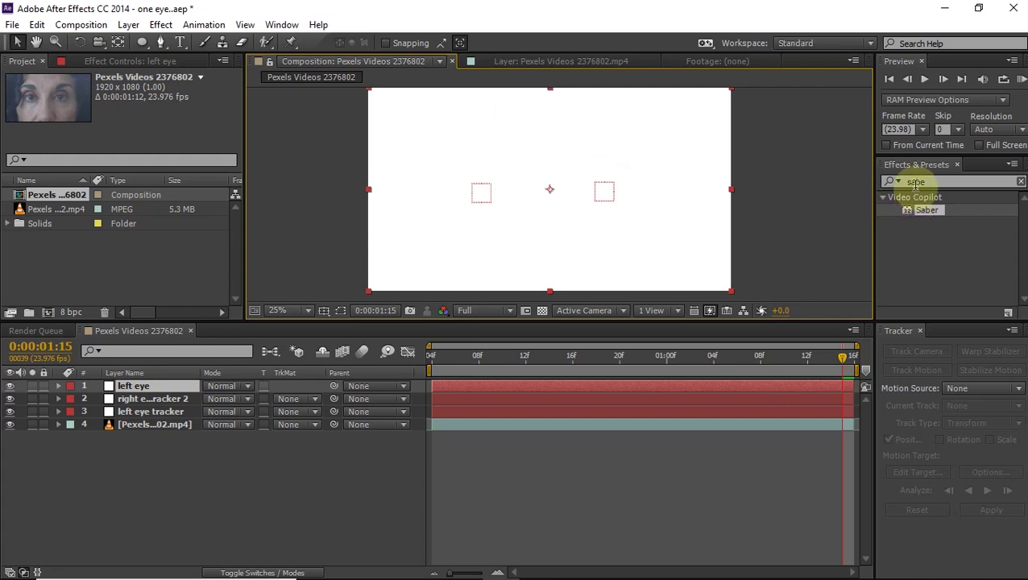
left_click(1020, 183)
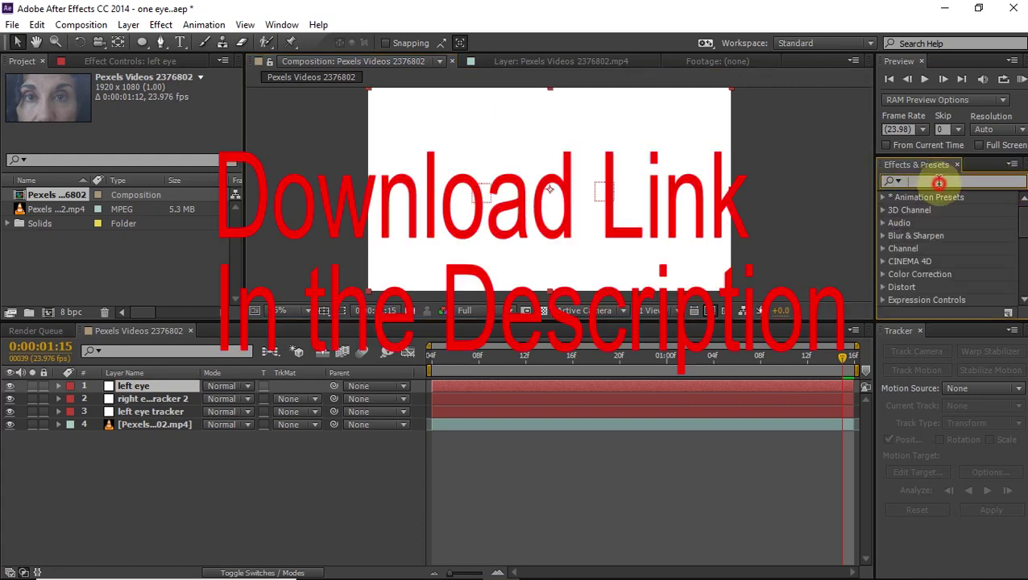
left_click(935, 181)
type("saber")
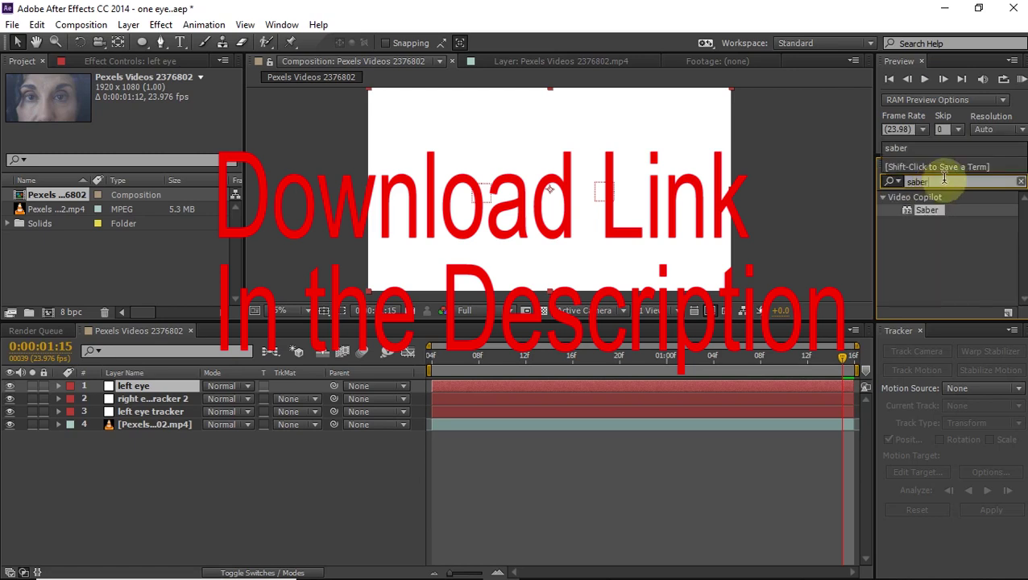
left_click_drag(924, 213, 585, 217)
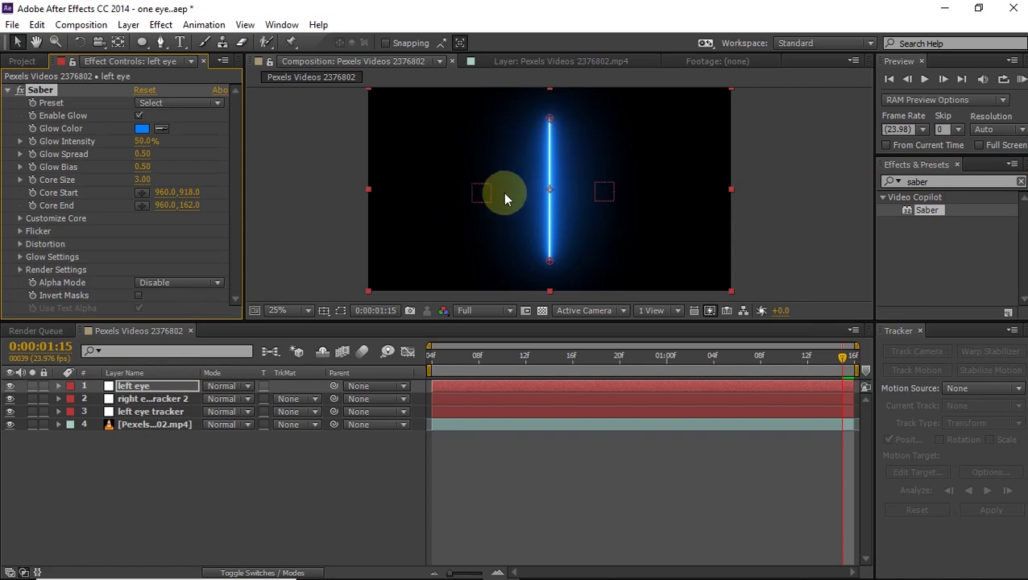
With the left eye layer hidden, draw a circular mask on it around the left iris and return to the first frame
left_click(10, 387)
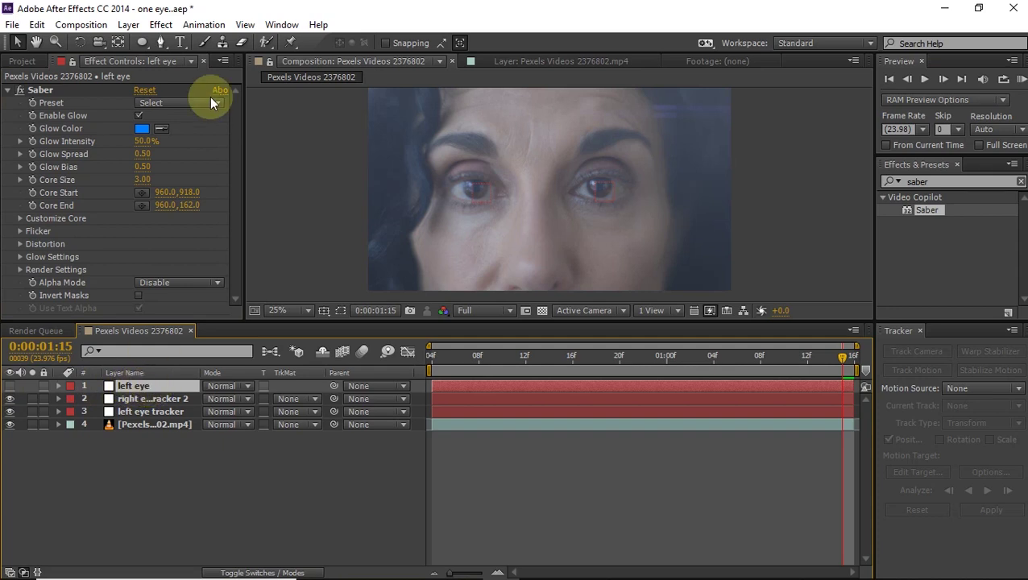
left_click(142, 42)
scroll(575, 188, "up", 1)
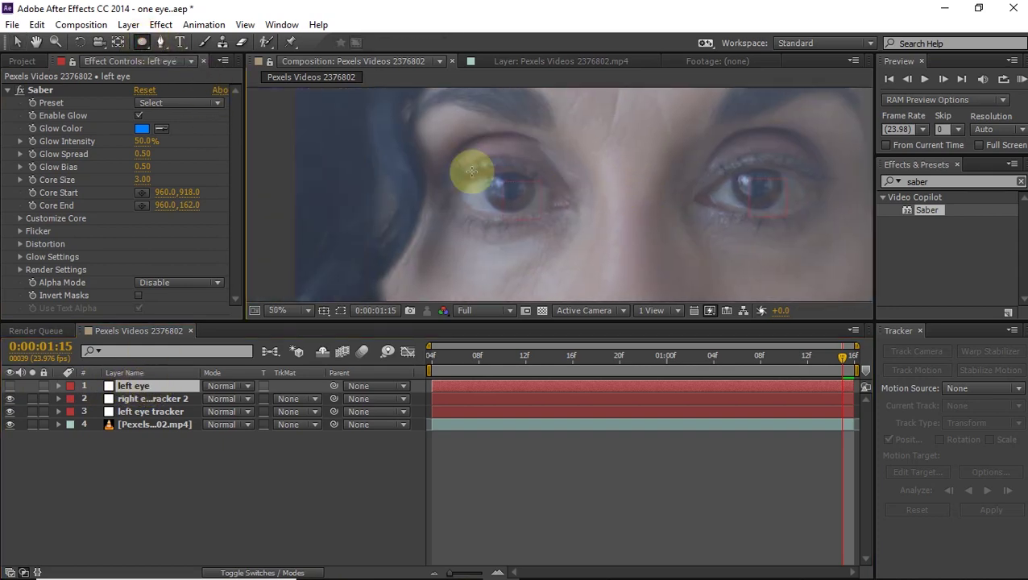
left_click_drag(142, 42, 201, 74)
scroll(436, 172, "up", 2)
left_click_drag(485, 184, 535, 228)
key("v")
key("Home")
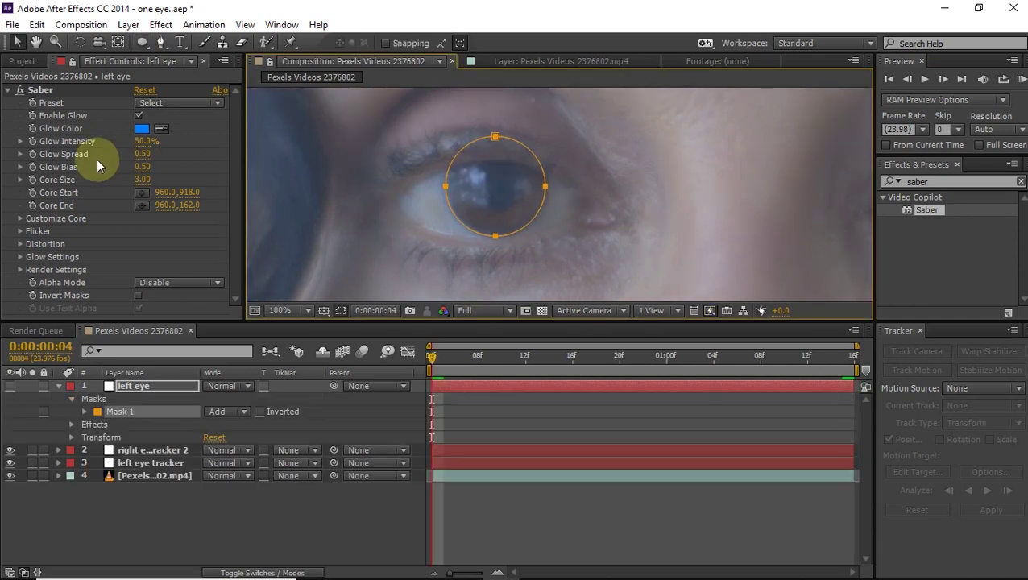
Make the left eye layer visible again and set Saber's Core Type to Layer Masks
left_click(9, 386)
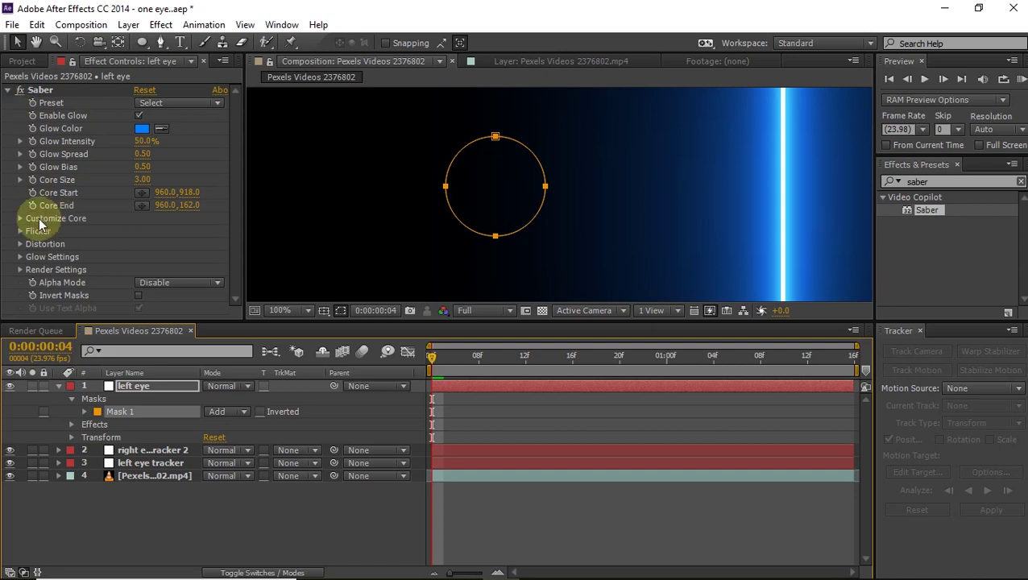
left_click(21, 220)
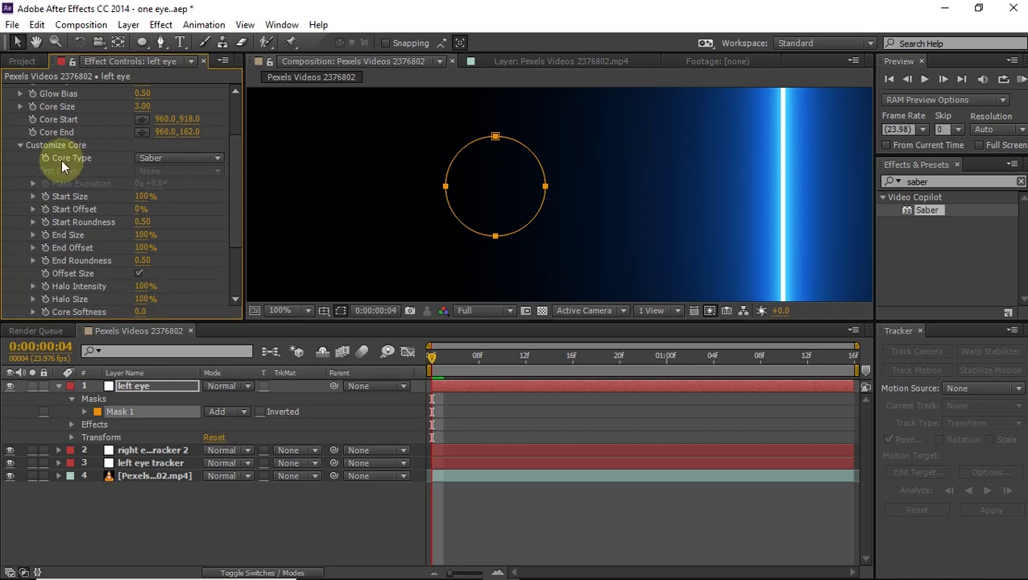
left_click(150, 159)
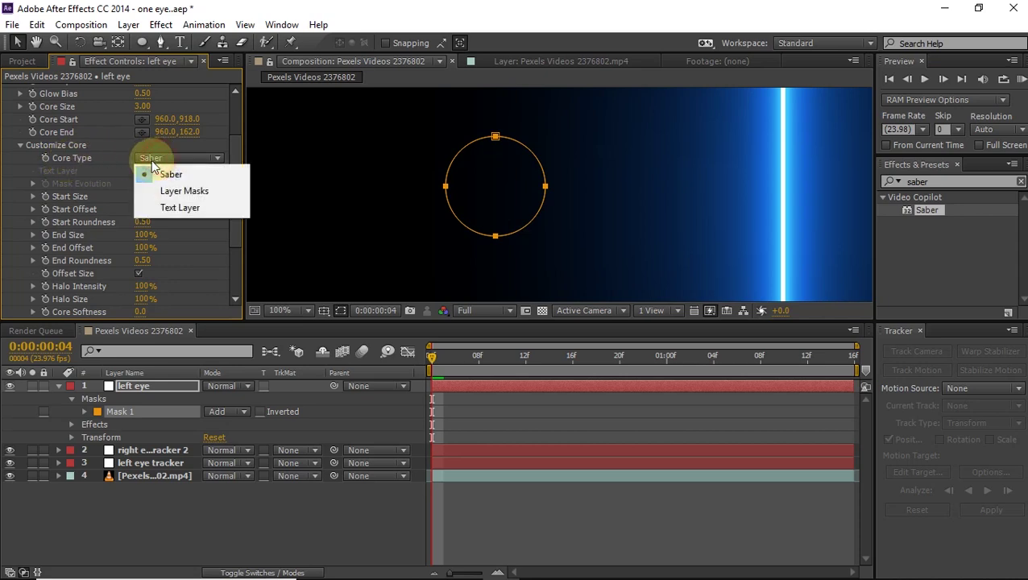
left_click(185, 191)
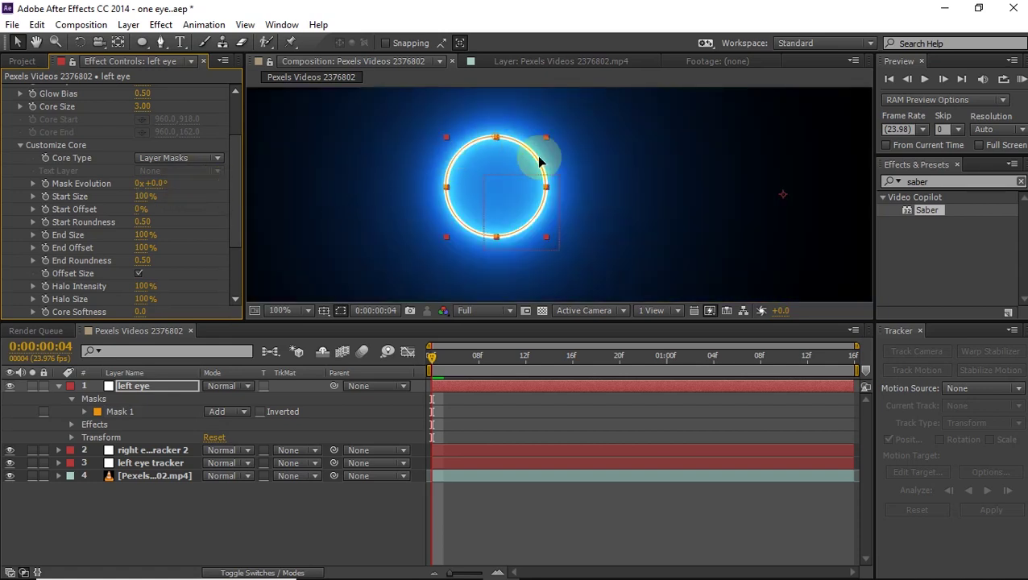
Set the left eye layer's blending mode to Screen and, at the first frame, parent it to the left eye tracker layer
scroll(555, 165, "down", 2)
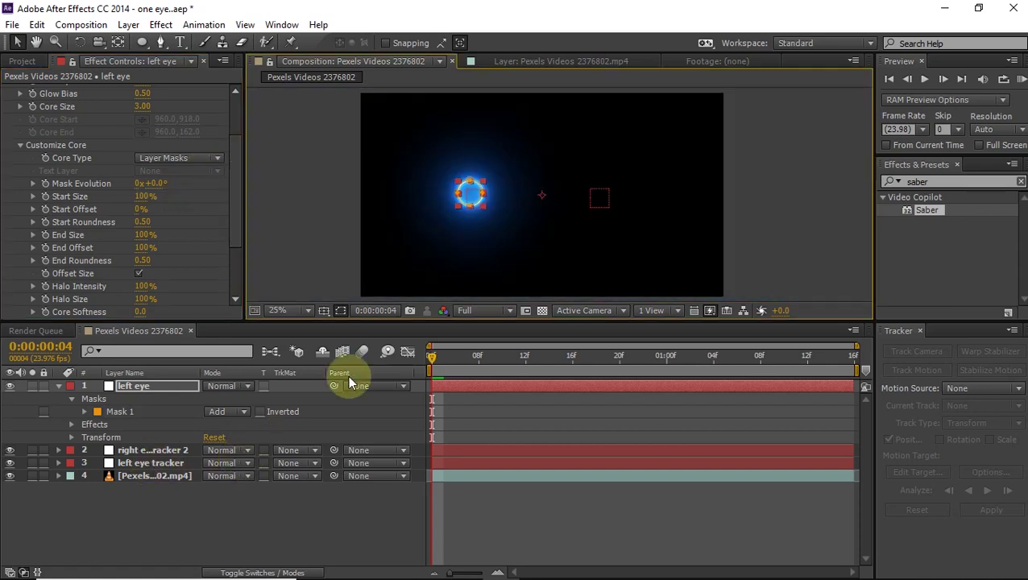
left_click_drag(484, 185, 518, 189)
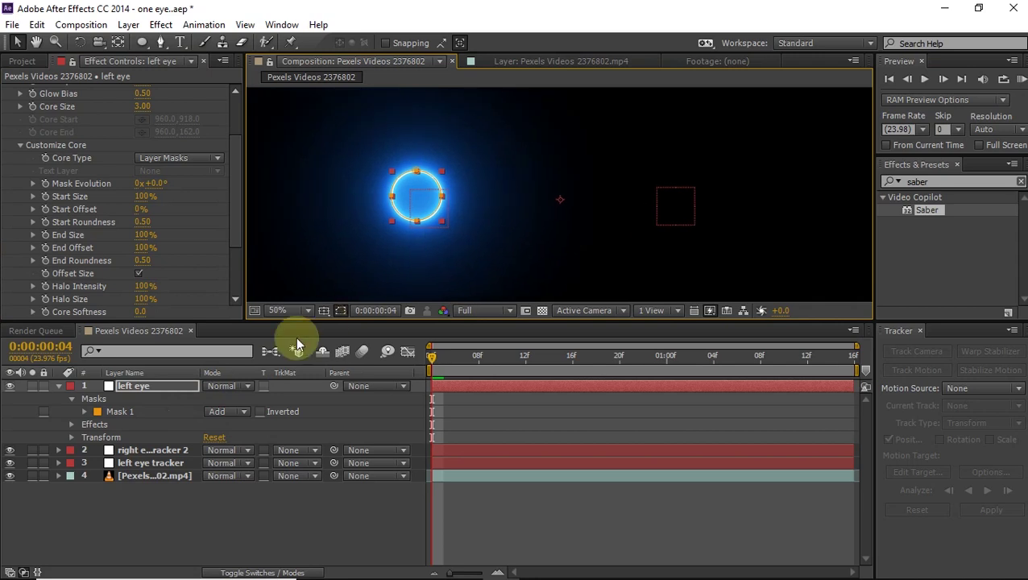
left_click(225, 385)
left_click(274, 277)
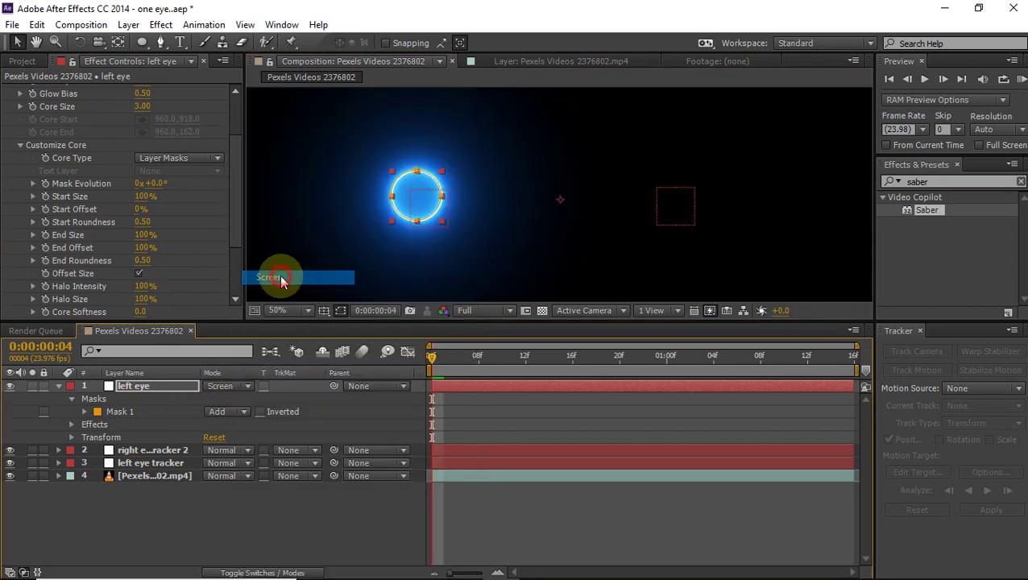
scroll(470, 205, "down", 1)
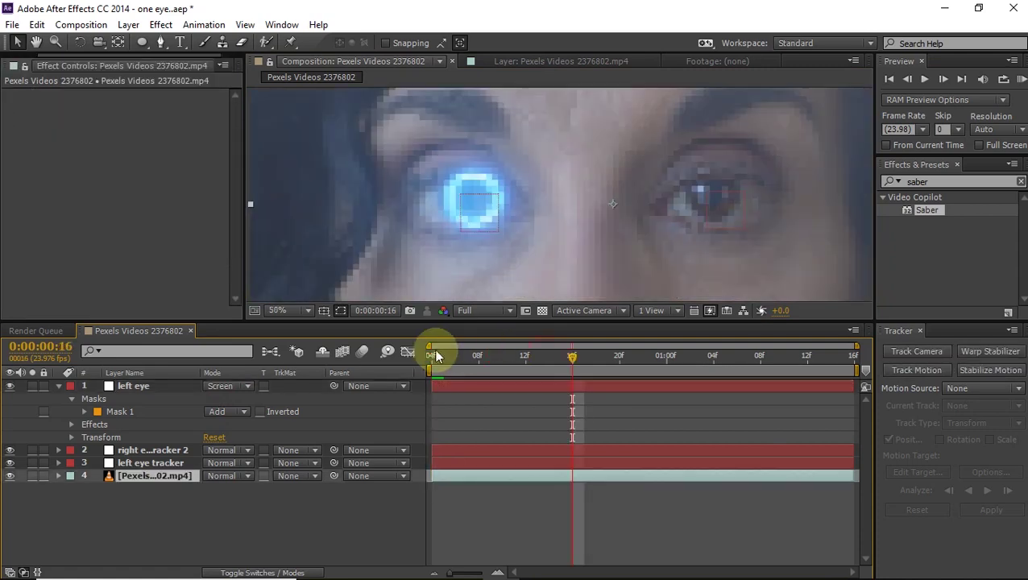
left_click(435, 355)
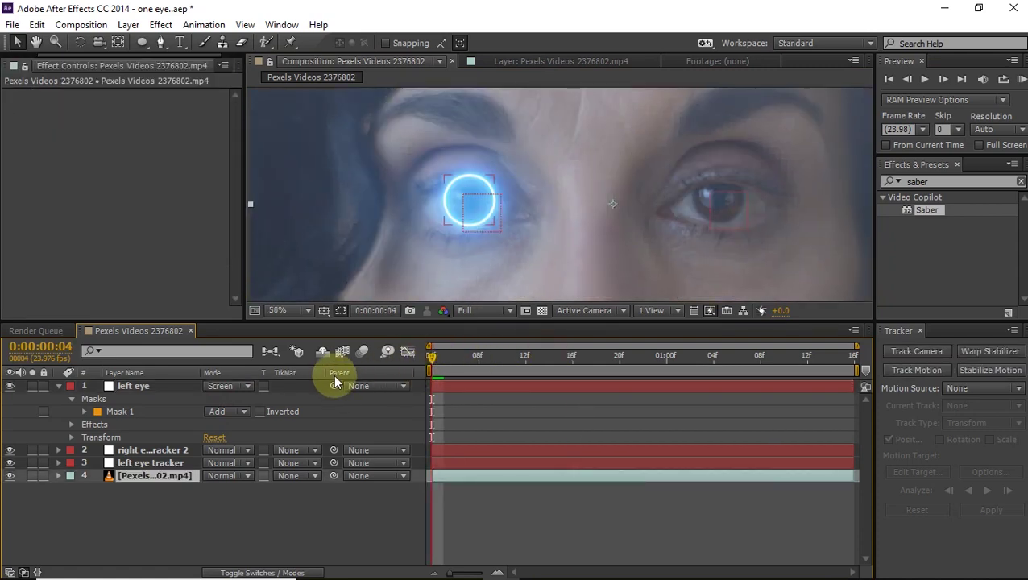
left_click_drag(335, 387, 123, 463)
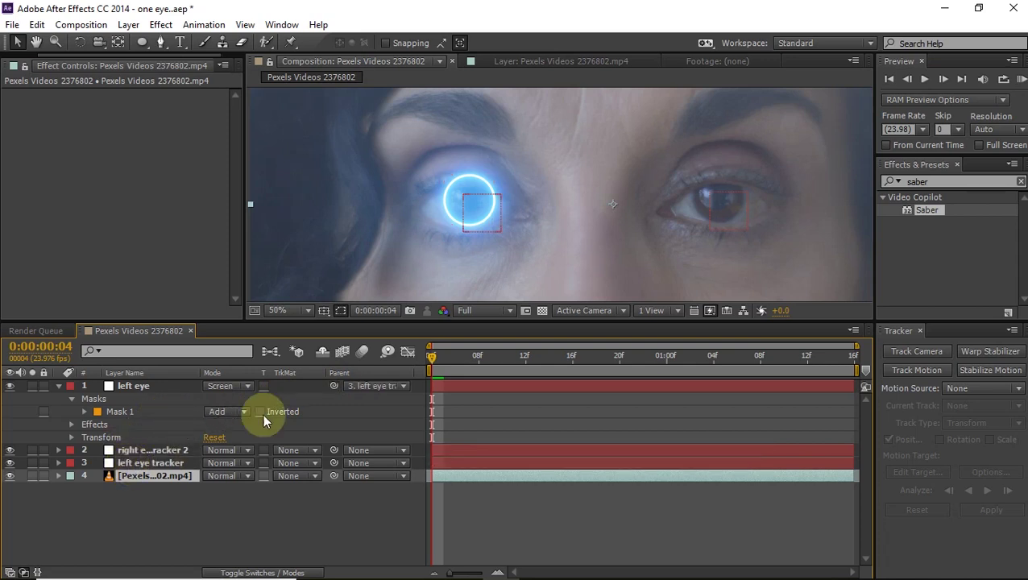
Set the composition view resolution to Quarter and preview the glowing ring following the eye
left_click(465, 311)
left_click(485, 403)
scroll(470, 256, "down", 3)
key("space")
On the left eye layer's Saber effect, set Glow Spread to 1.51, Glow Bias to 0.00 and Core Size to 1.50
left_click(133, 386)
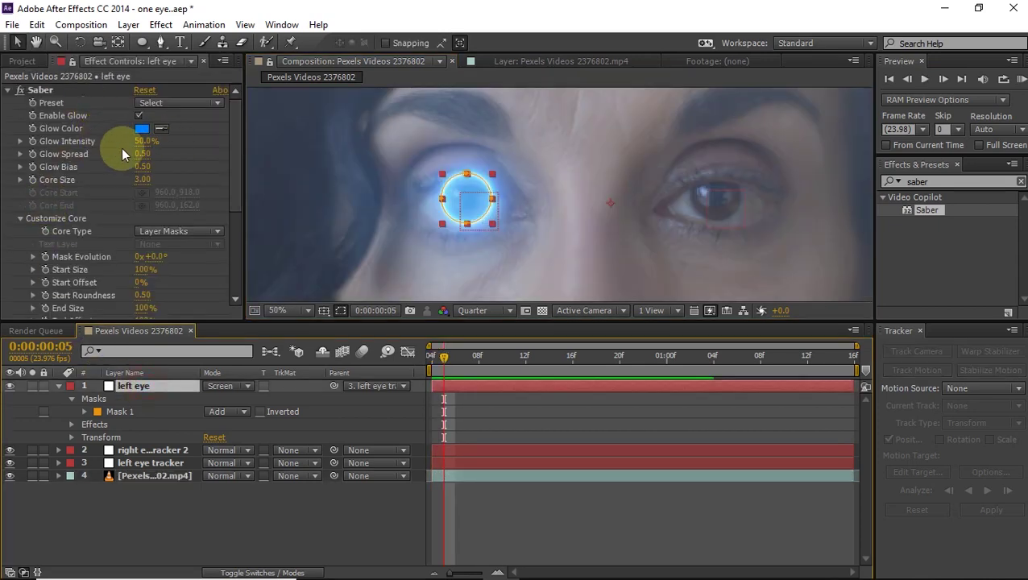
left_click_drag(141, 154, 162, 154)
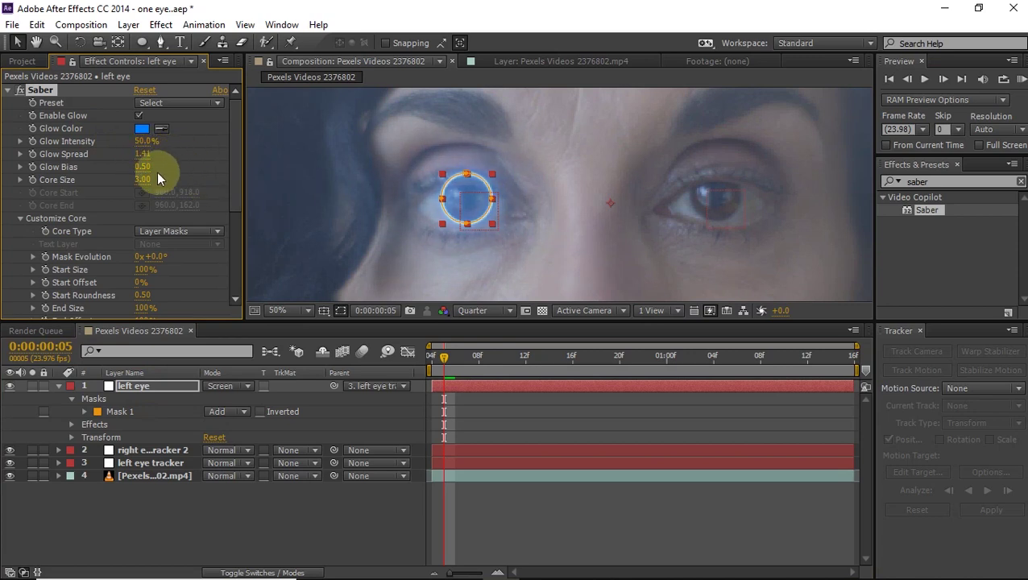
left_click_drag(145, 177, 137, 179)
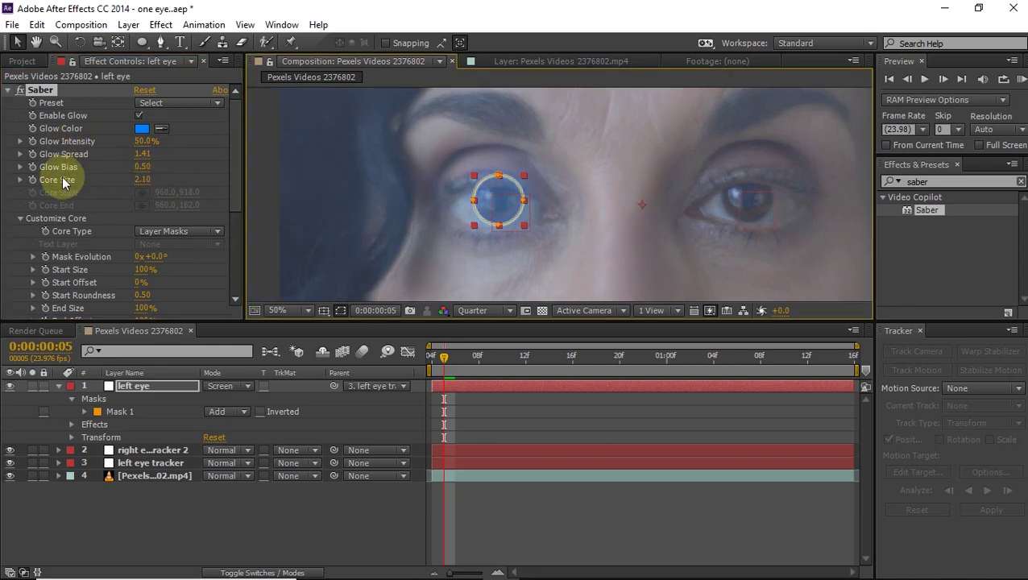
left_click_drag(125, 158, 135, 178)
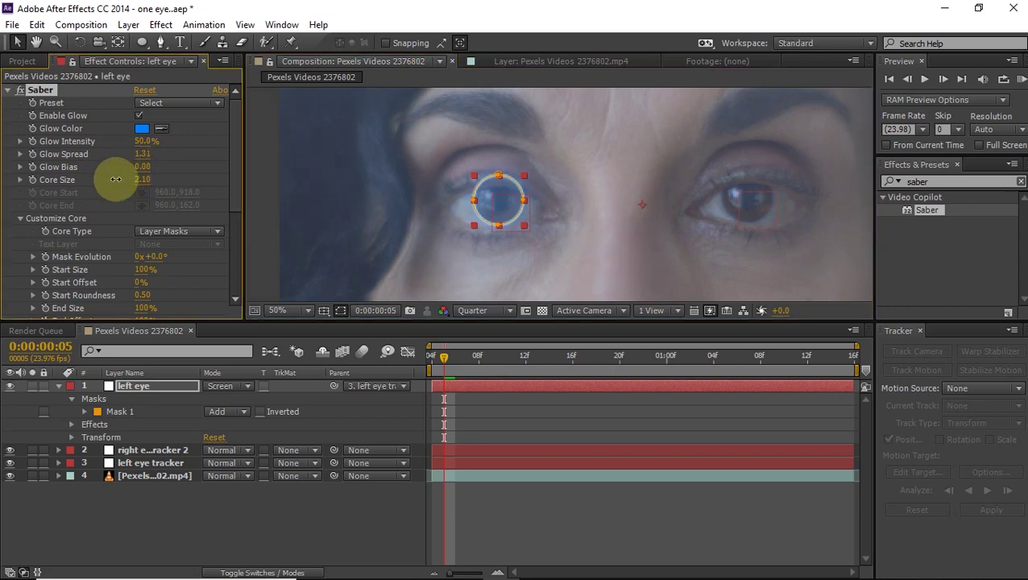
left_click_drag(142, 162, 121, 165)
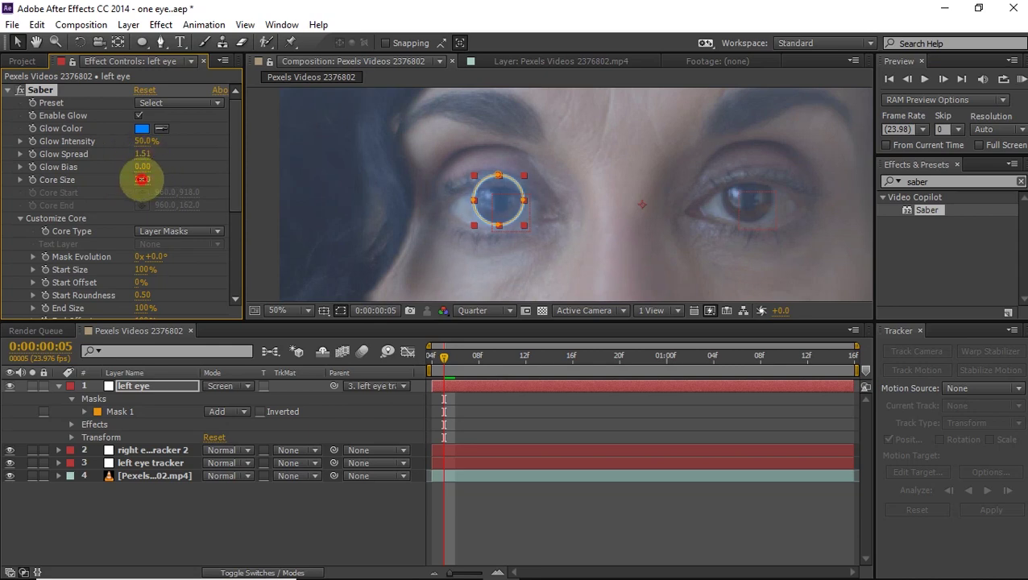
left_click_drag(135, 180, 134, 179)
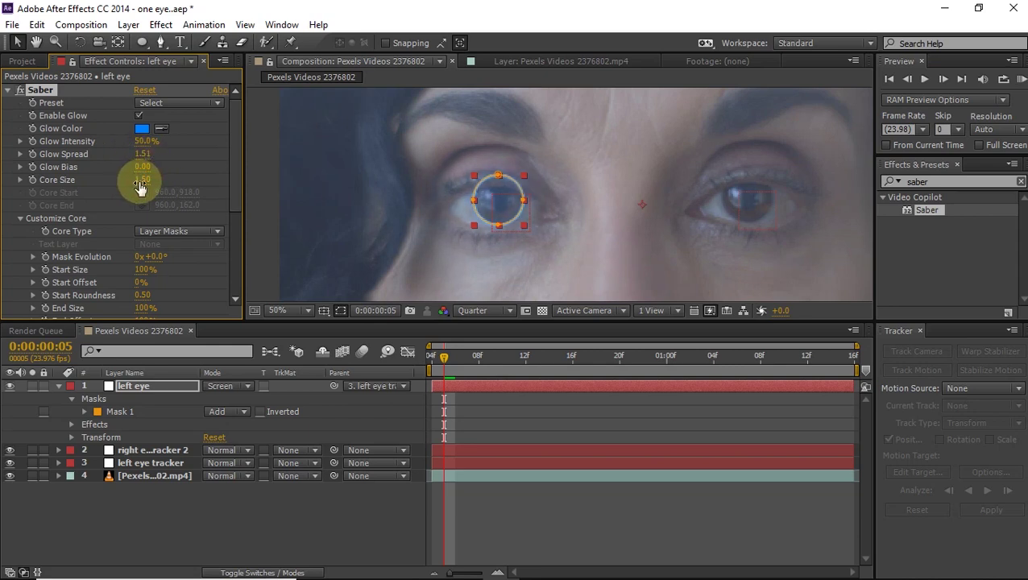
scroll(22, 154, "down", 2)
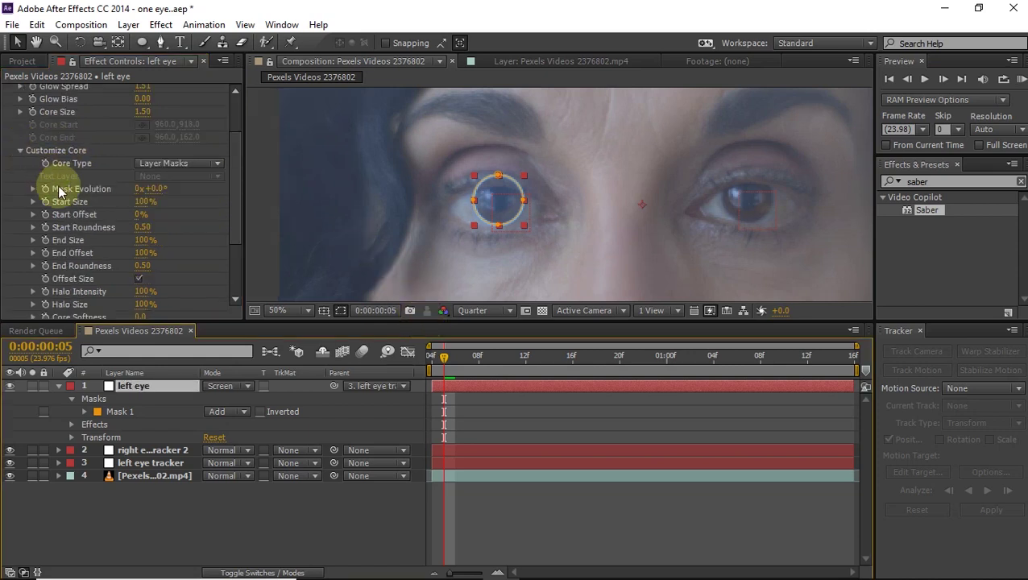
scroll(57, 221, "down", 1)
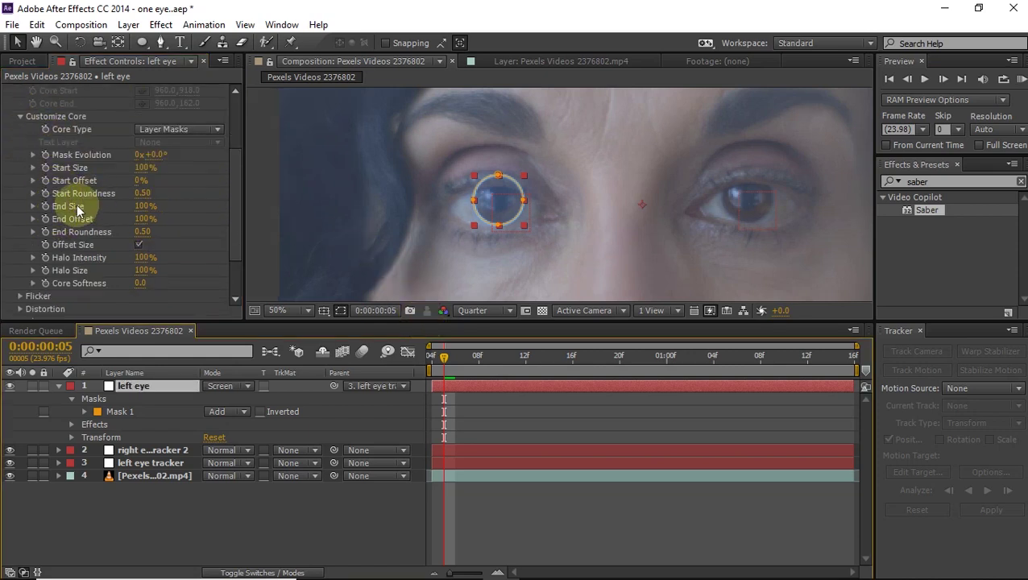
Set Saber's End Size to 0% on the left eye layer so the ring tapers along its path
left_click(68, 212)
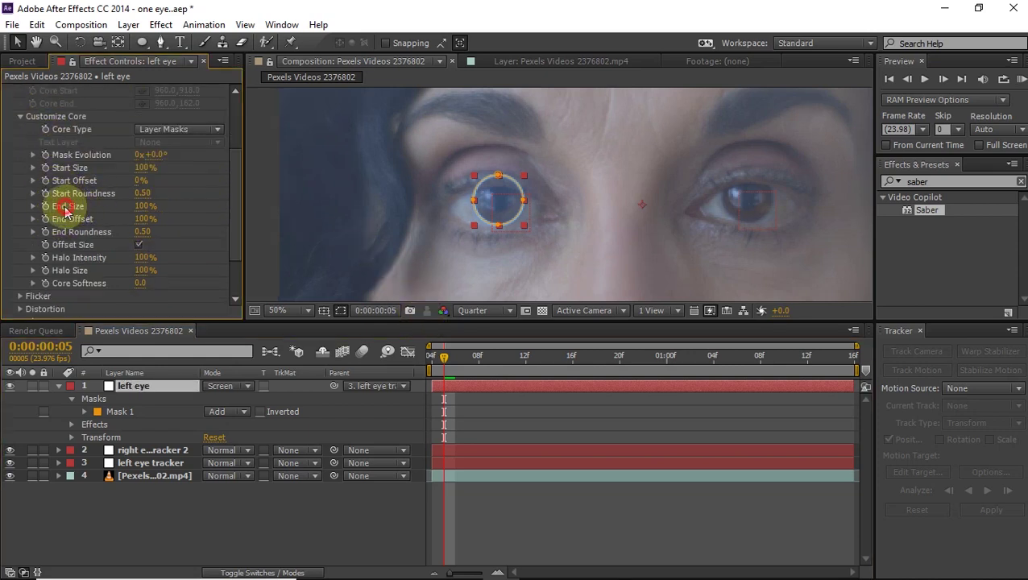
left_click(145, 206)
type("0")
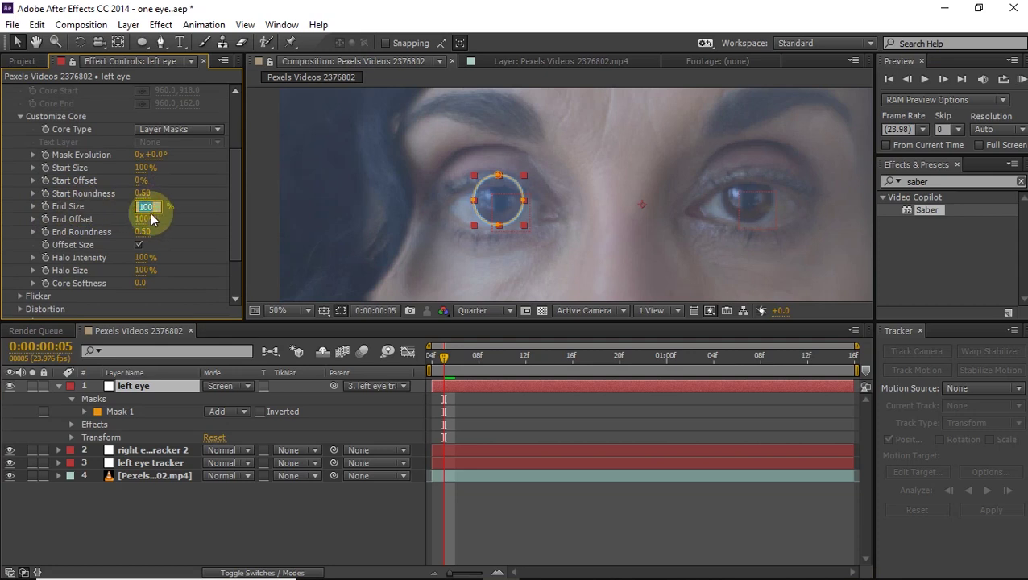
key("Return")
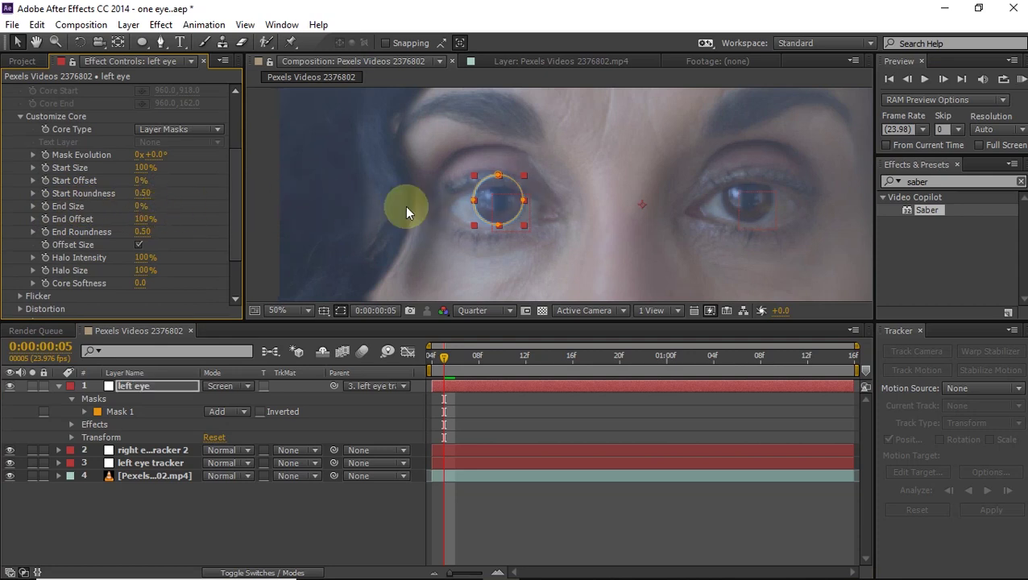
scroll(491, 181, "up", 2)
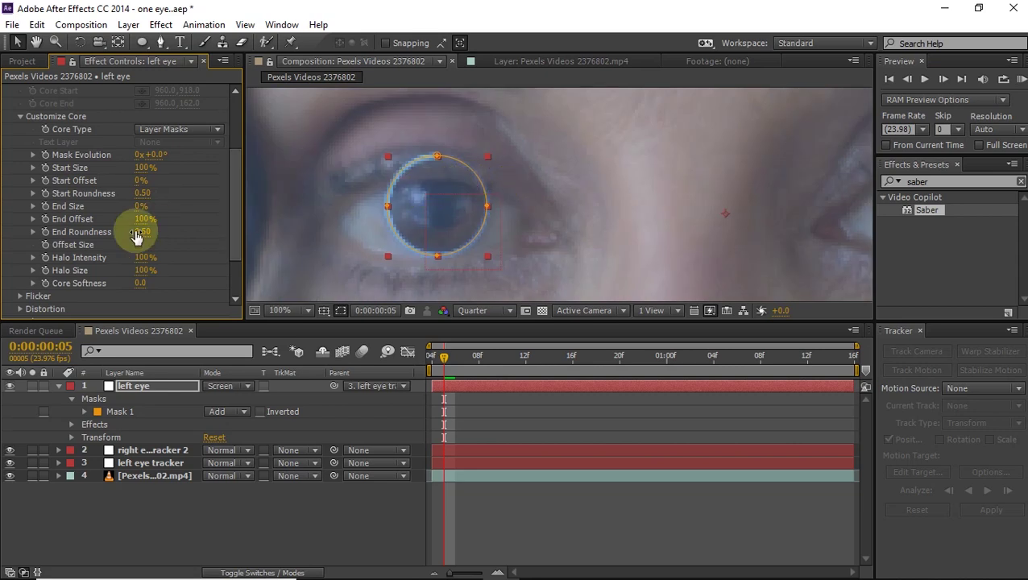
mouse_move(138, 206)
left_mouse_down()
mouse_move(213, 206)
mouse_move(154, 213)
left_mouse_up()
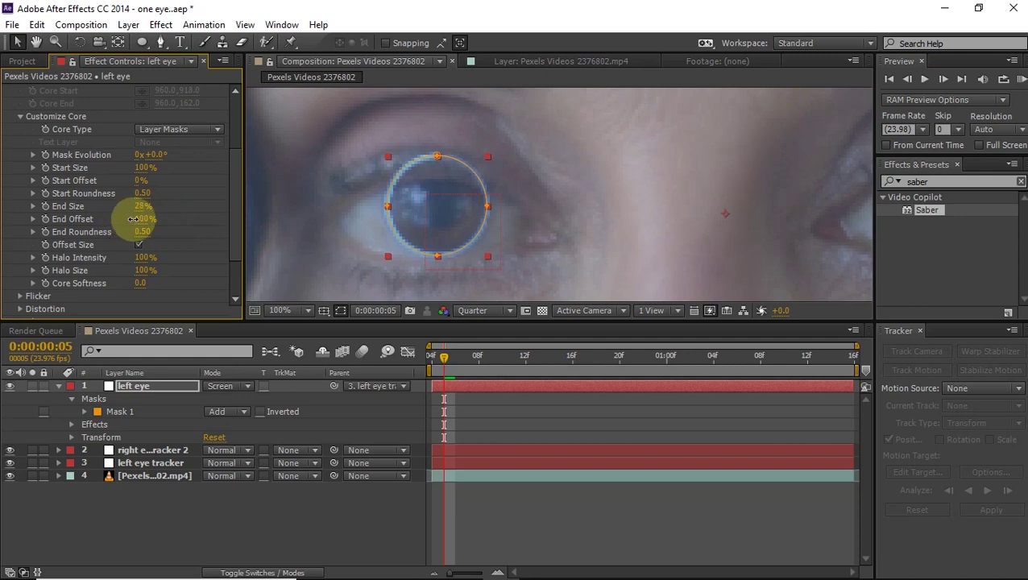
mouse_move(127, 221)
left_mouse_down()
mouse_move(171, 221)
mouse_move(129, 221)
left_mouse_up()
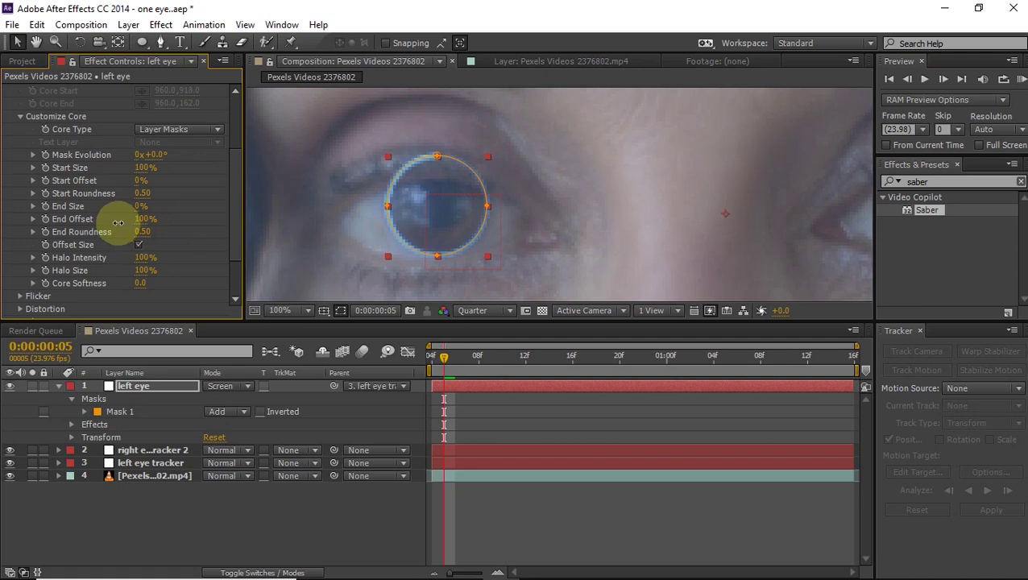
Animate the left eye layer's Saber Start Offset from 100% at frame 4 to 0% at frame 18
left_click_drag(443, 355, 421, 364)
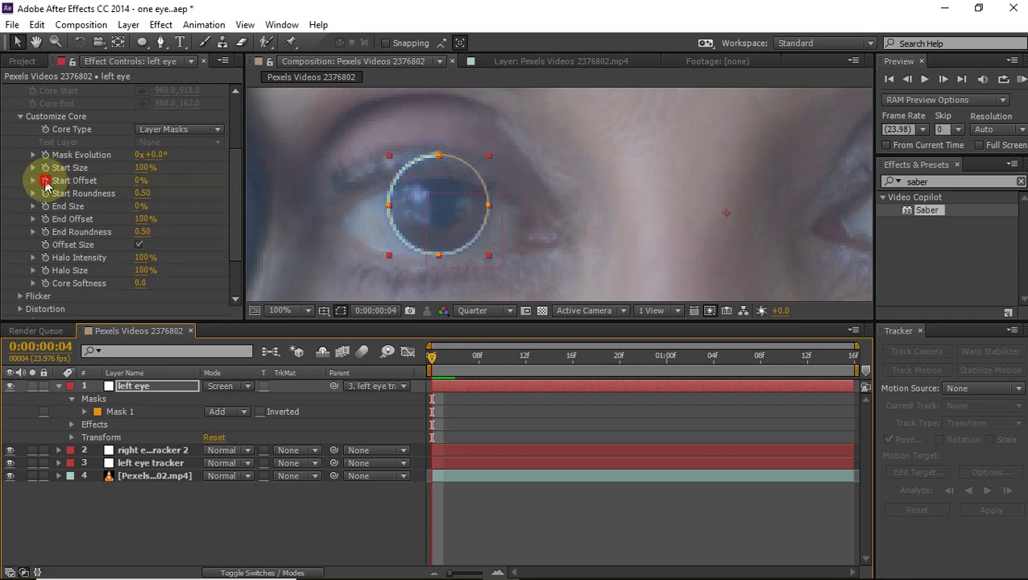
left_click(45, 182)
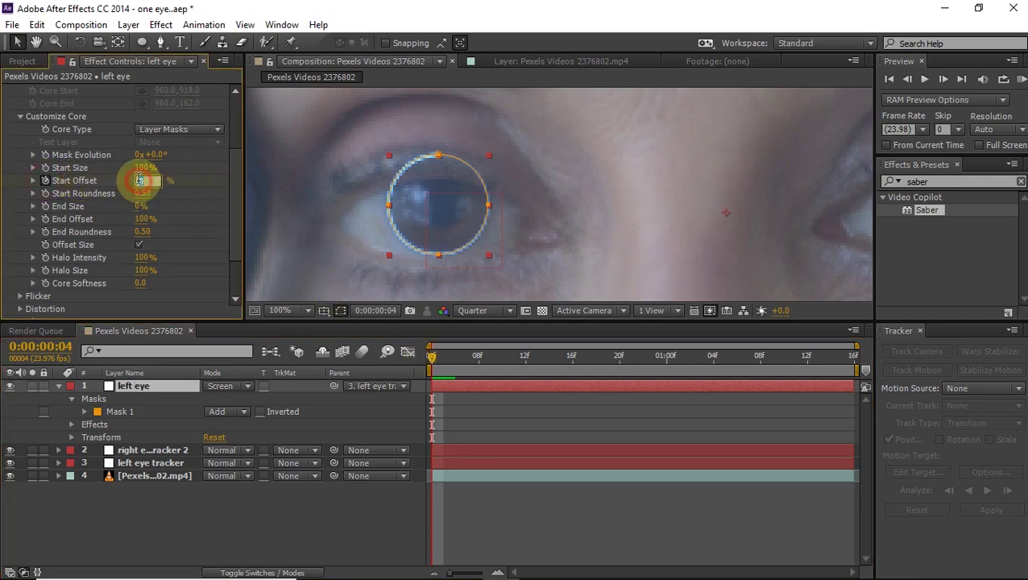
left_click_drag(442, 356, 600, 360)
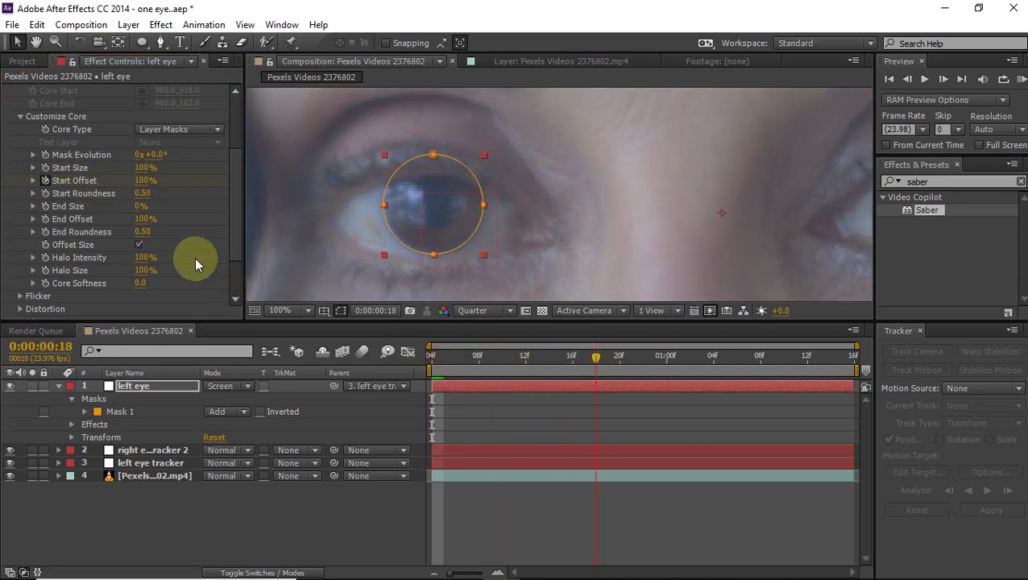
left_click(142, 180)
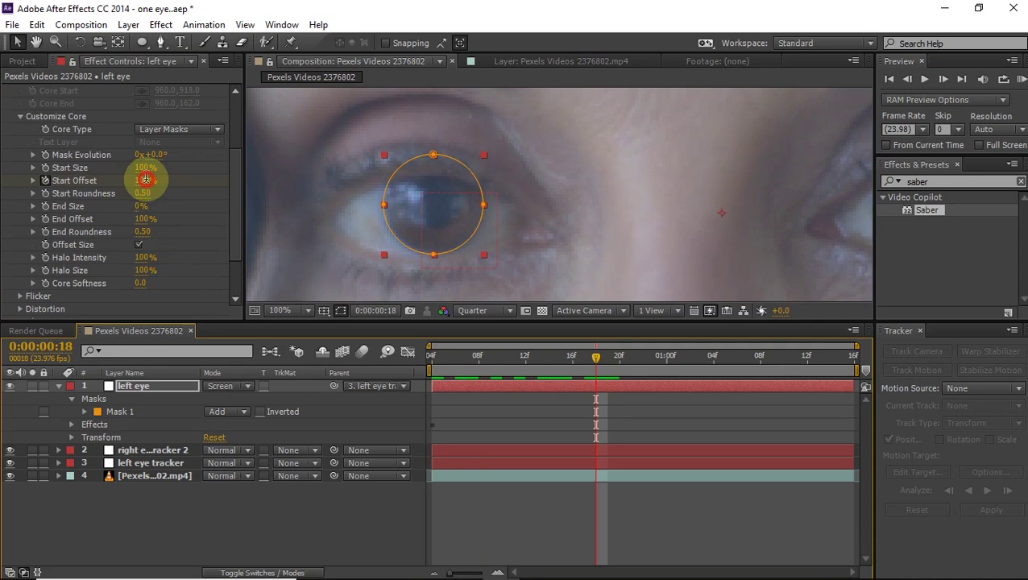
type("0")
key("Return")
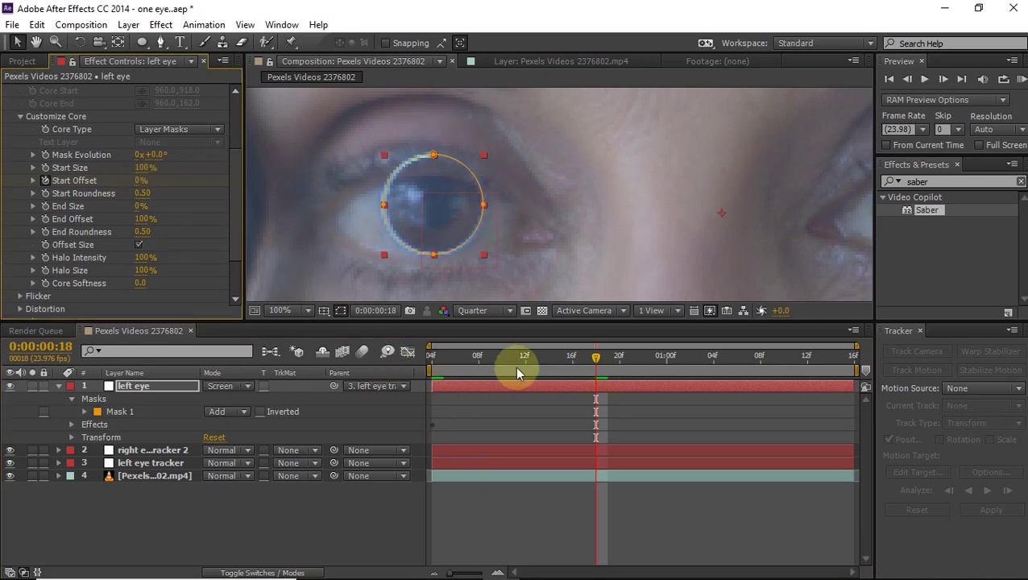
Preview the ring's draw-on animation around the left eye from frame 4 to frame 18
left_click_drag(501, 358, 410, 306)
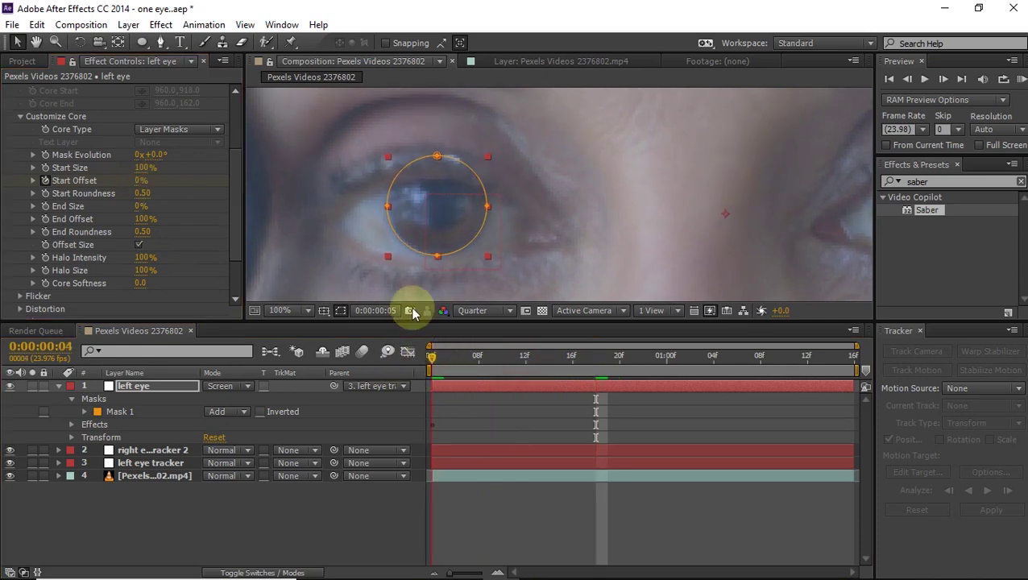
left_click(554, 206)
key("space")
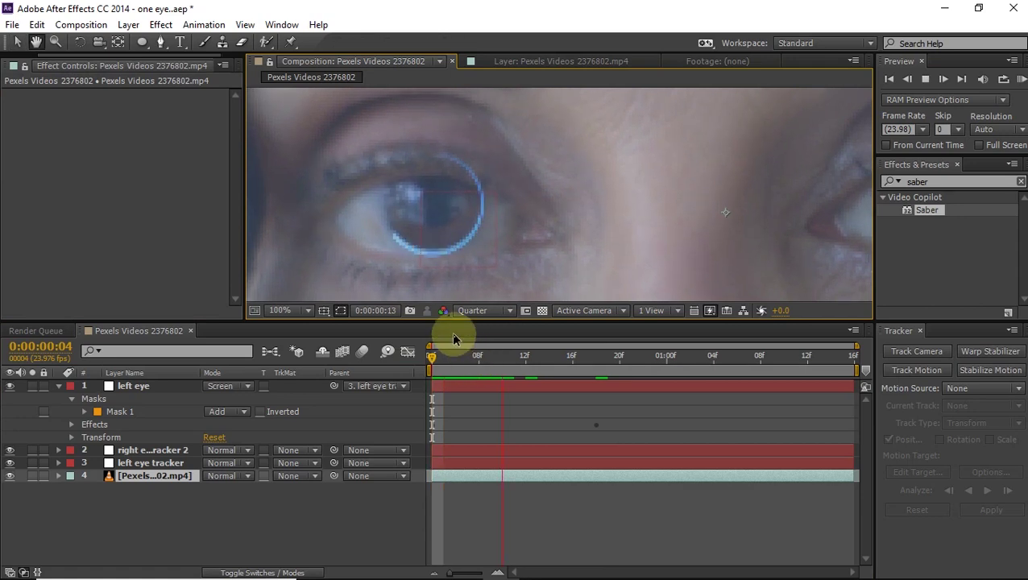
key("space")
left_click_drag(542, 354, 442, 352)
scroll(530, 240, "down", 1)
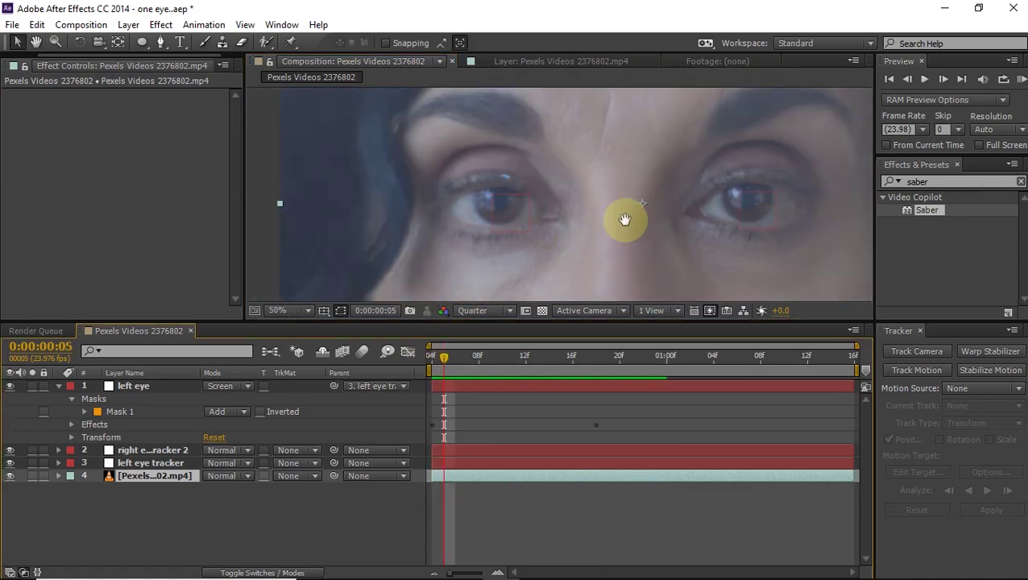
left_click_drag(641, 230, 565, 178)
left_click(435, 358)
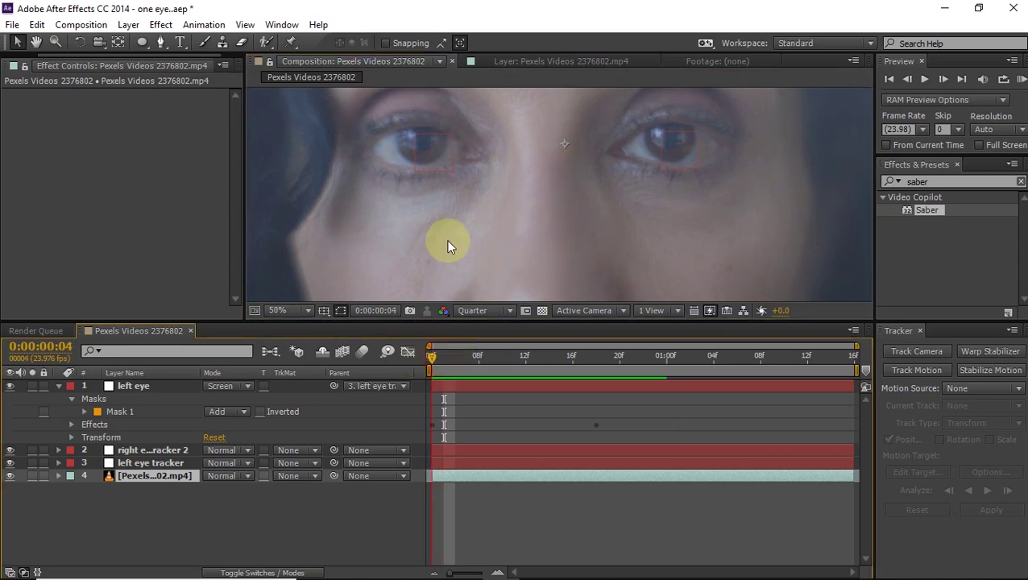
left_click_drag(456, 359, 595, 358)
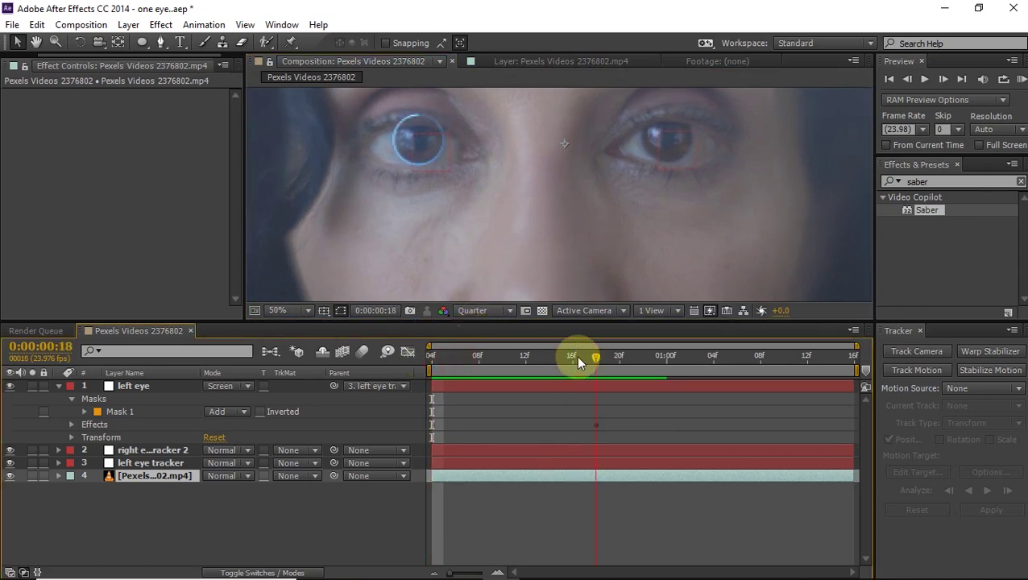
Duplicate the left eye layer and rename the copy right eye
left_click(136, 386)
key("ctrl+d")
type("right eye")
left_click(432, 136)
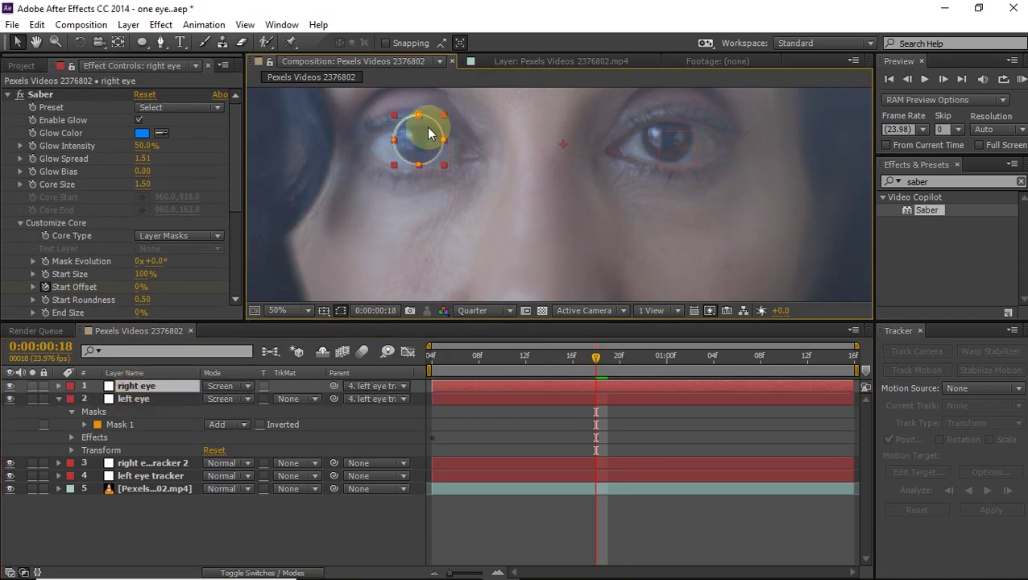
Move the right eye layer's ring across the face and align it with the iris of the other eye
left_click_drag(413, 133, 662, 128)
scroll(684, 161, "up", 1)
left_click_drag(774, 159, 650, 240)
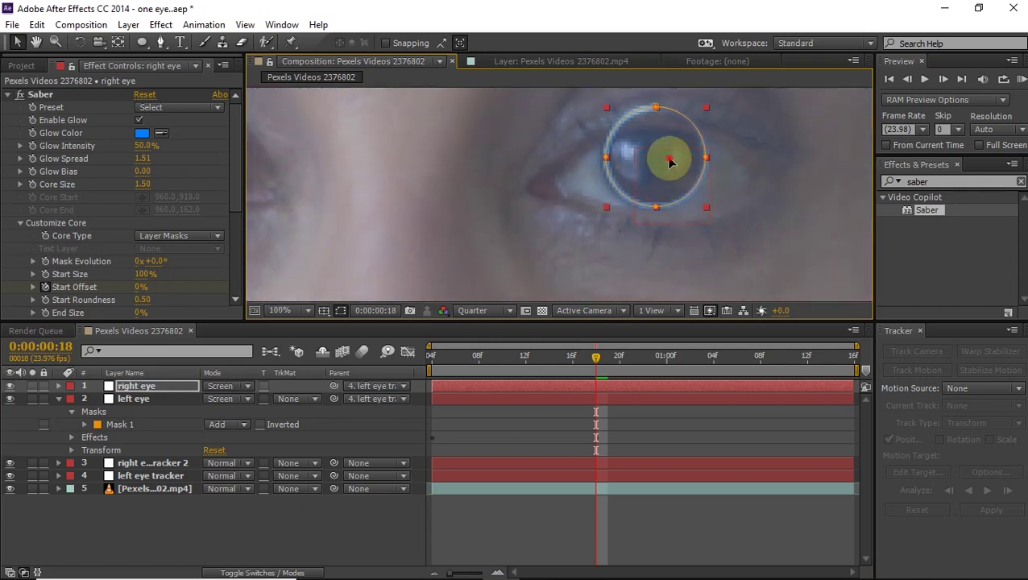
left_click_drag(668, 163, 665, 164)
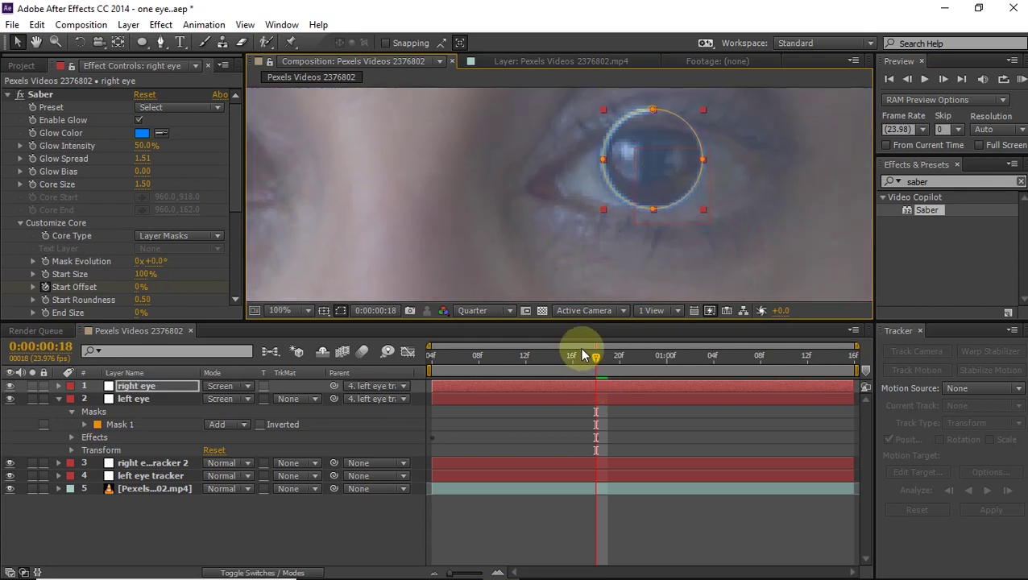
Parent the right eye layer to the right eye tracker 2 layer and check both rings back to frame 8
left_click(484, 350)
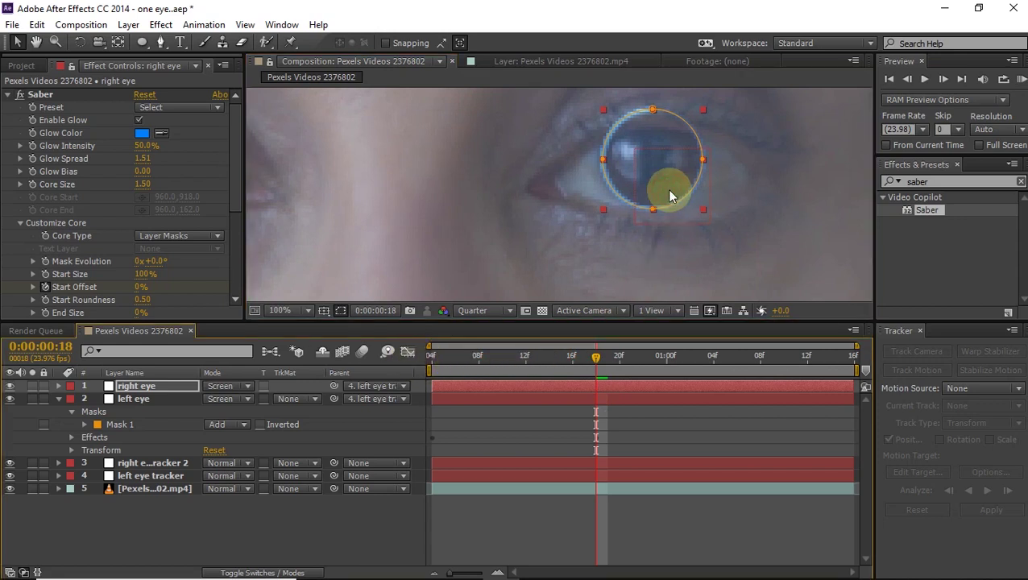
left_click_drag(334, 386, 148, 465)
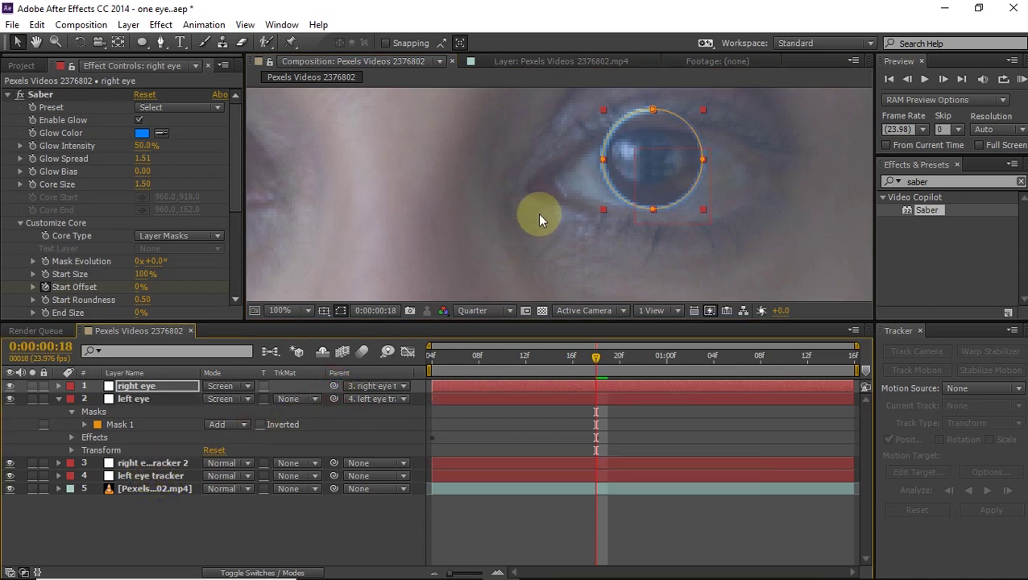
key("comma")
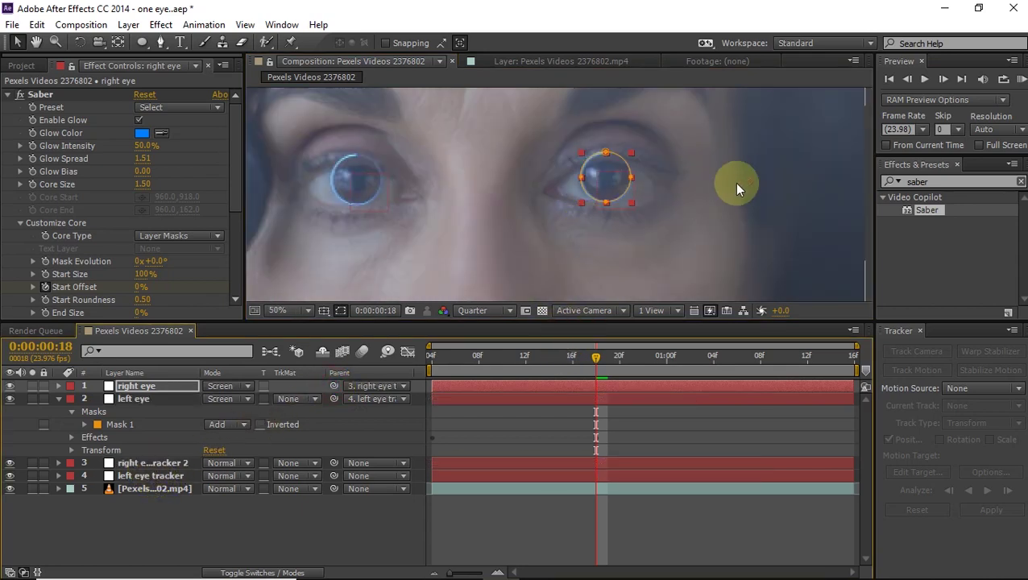
key("comma")
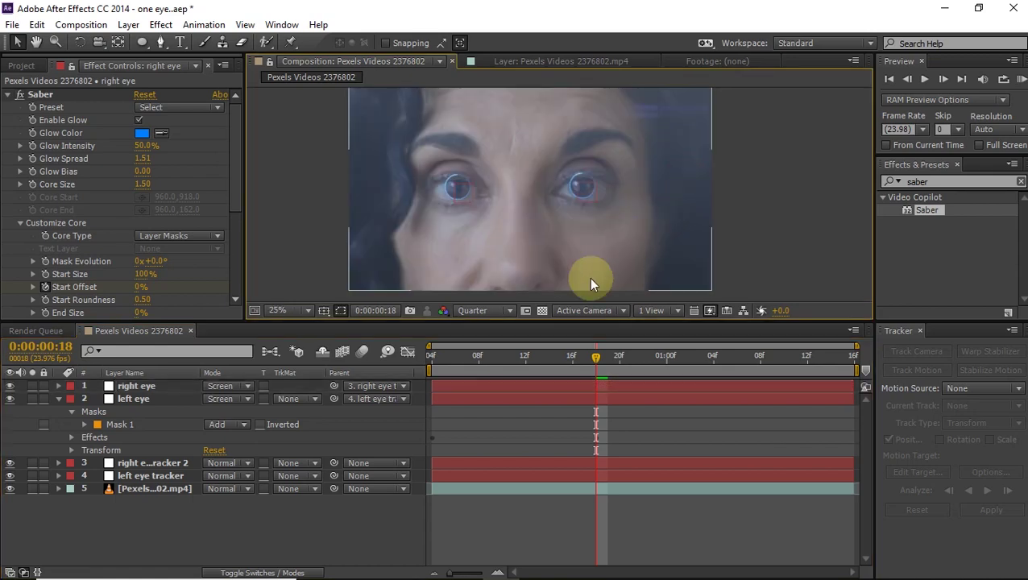
left_click_drag(580, 359, 479, 360)
key("period")
Duplicate the Pexels footage layer and move the copy to the top of the layer stack
left_click(129, 490)
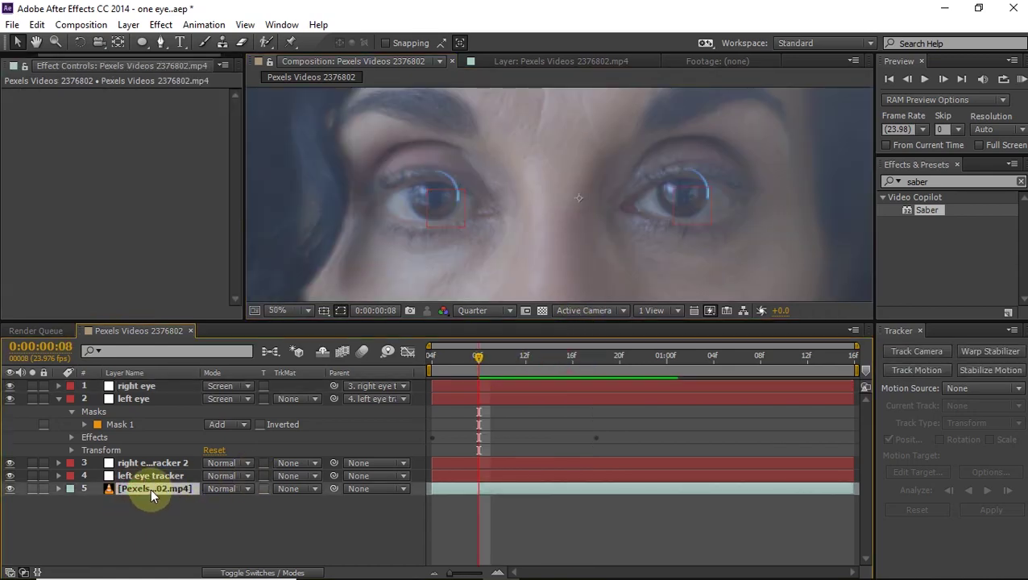
key("ctrl+d")
left_click_drag(149, 488, 147, 388)
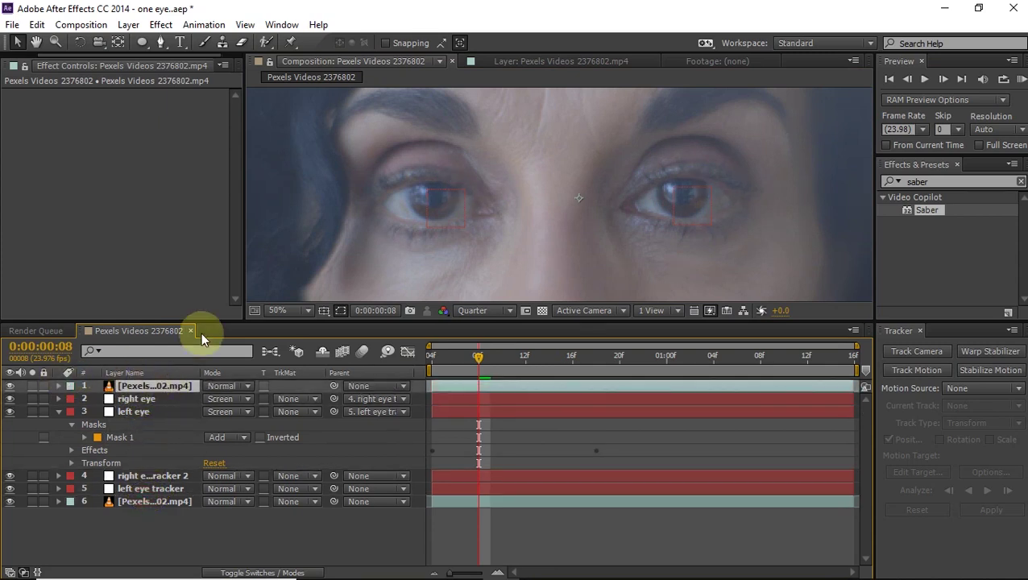
scroll(377, 223, "up", 1)
left_click_drag(484, 211, 610, 205)
scroll(554, 205, "down", 1)
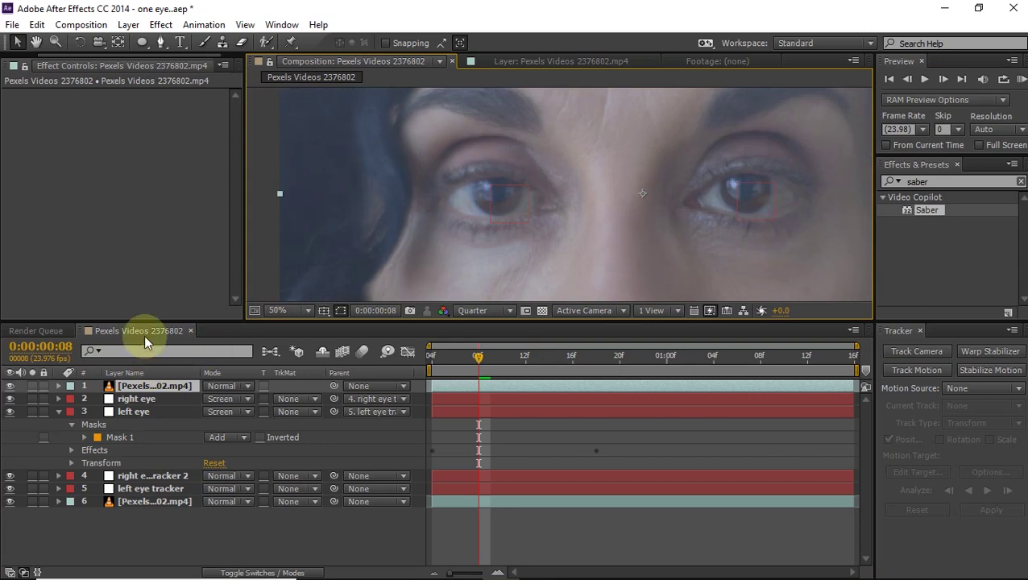
Draw a closed Pen tool mask around the left eye's opening on the top footage layer at frame 8
left_click(160, 43)
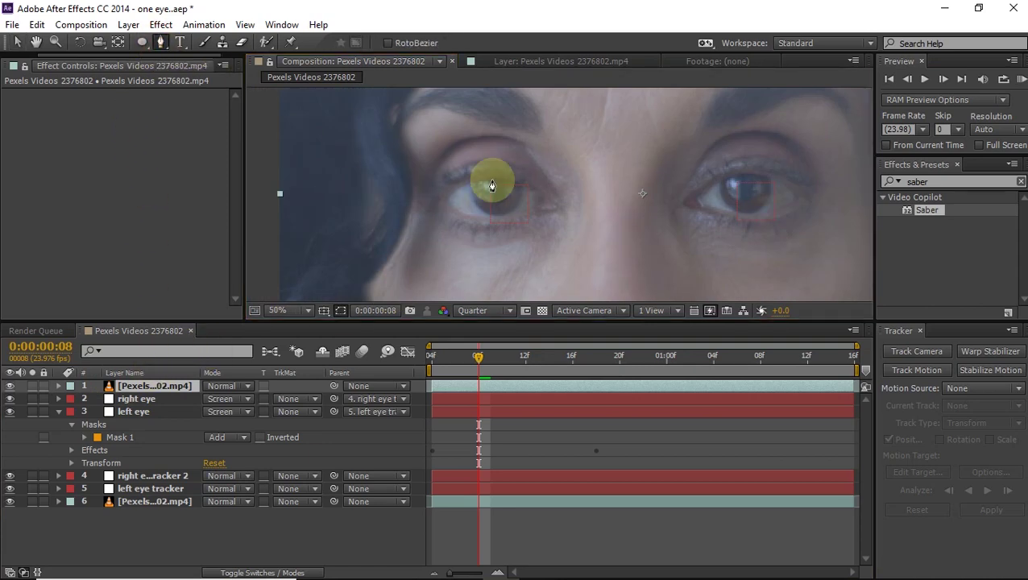
scroll(470, 179, "up", 2)
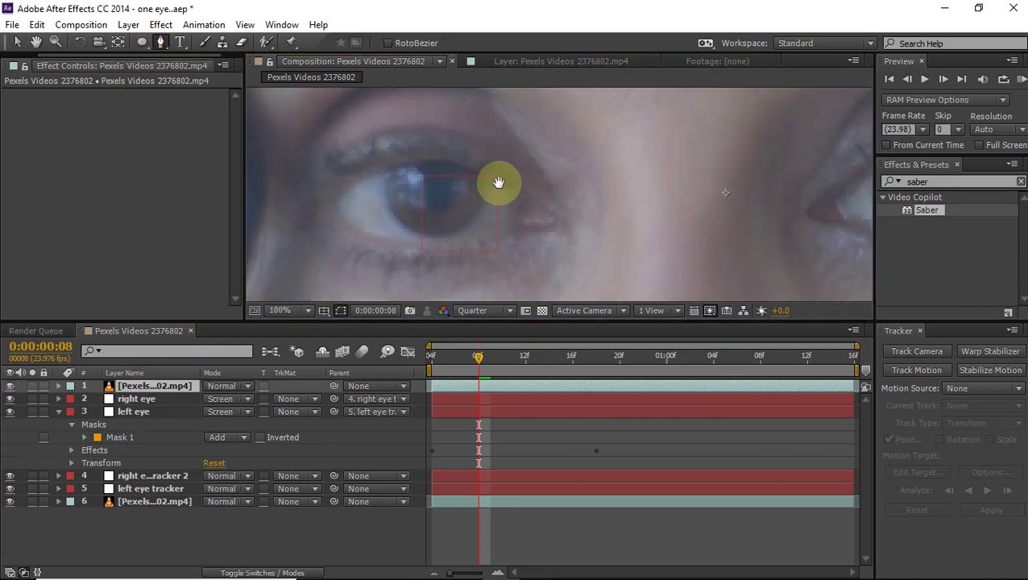
left_click(346, 200)
left_click_drag(442, 156, 501, 153)
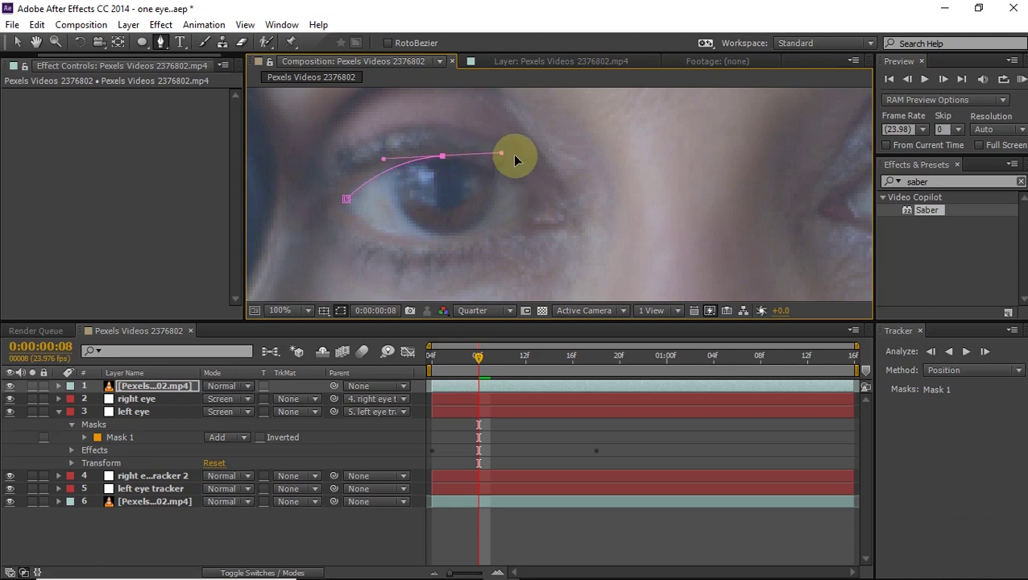
left_click(535, 197)
left_click(466, 239)
left_click(359, 220)
left_click(347, 199)
Refine the eye mask's upper lid point and inner corner point to follow the eyelid edge
left_click(443, 157)
left_click_drag(440, 161, 439, 163)
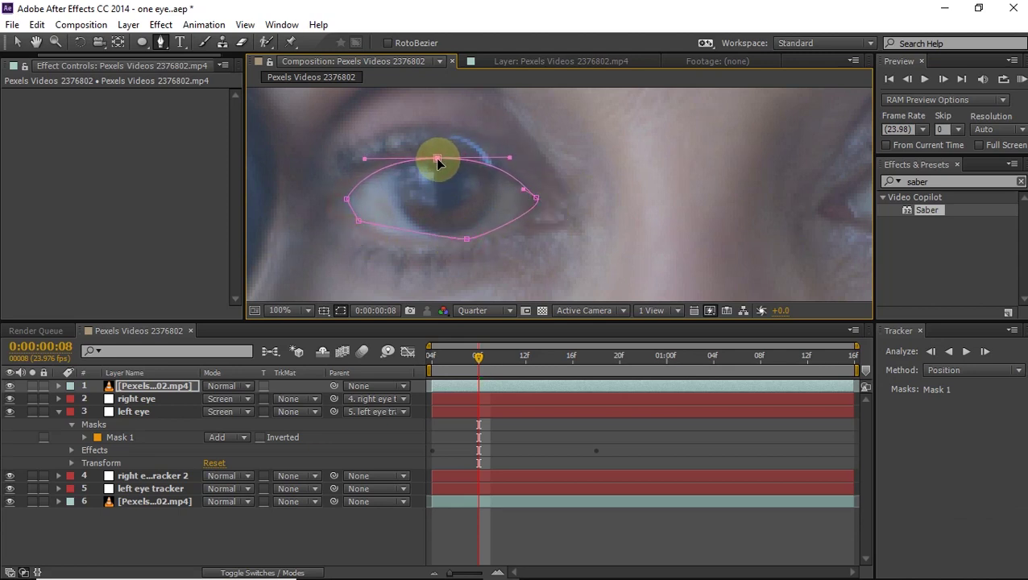
left_click(531, 193)
left_click_drag(534, 200, 525, 202)
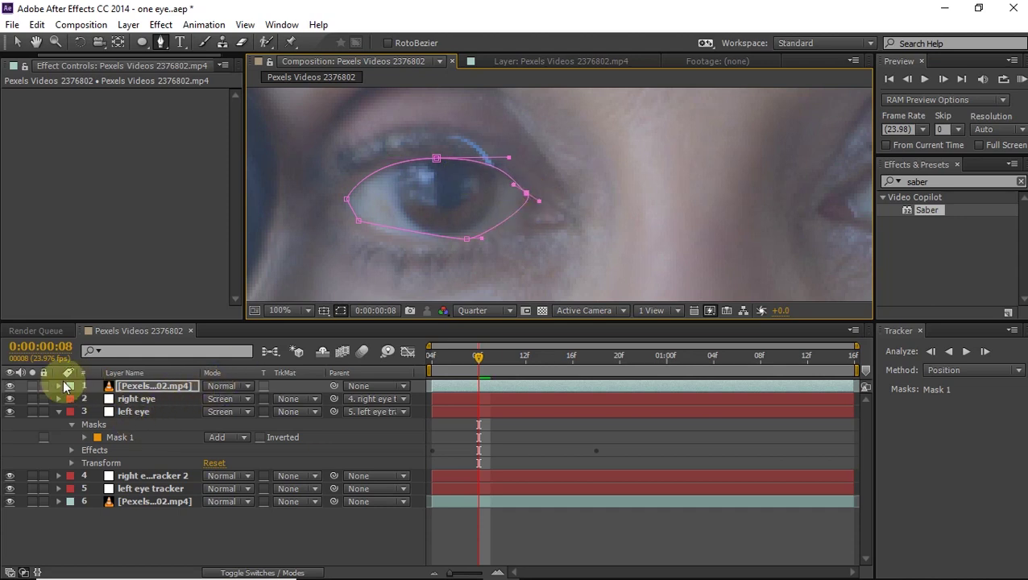
Track Mask 1 on the top footage layer forward from frame 8 using the Position method
left_click(58, 386)
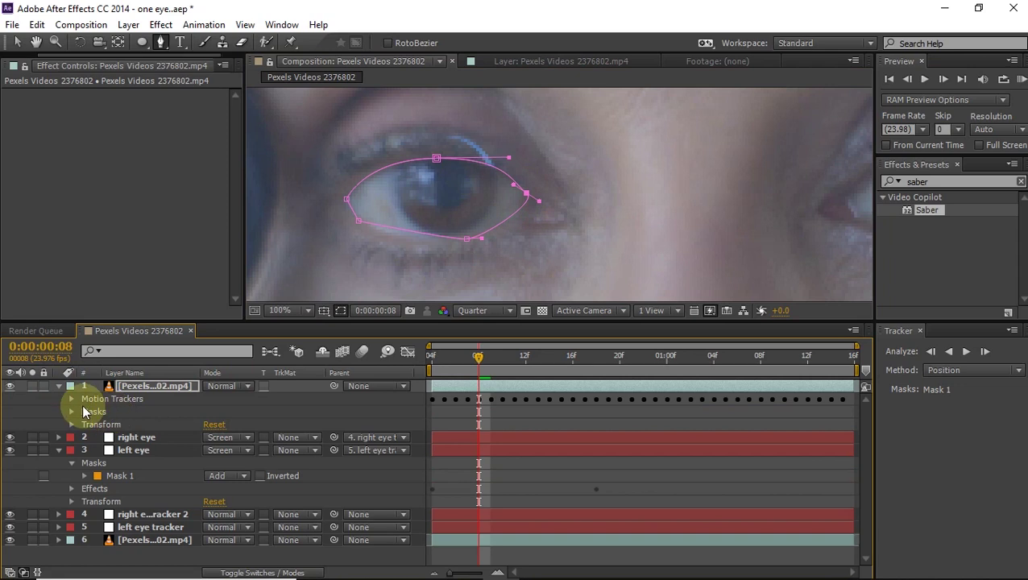
left_click(73, 411)
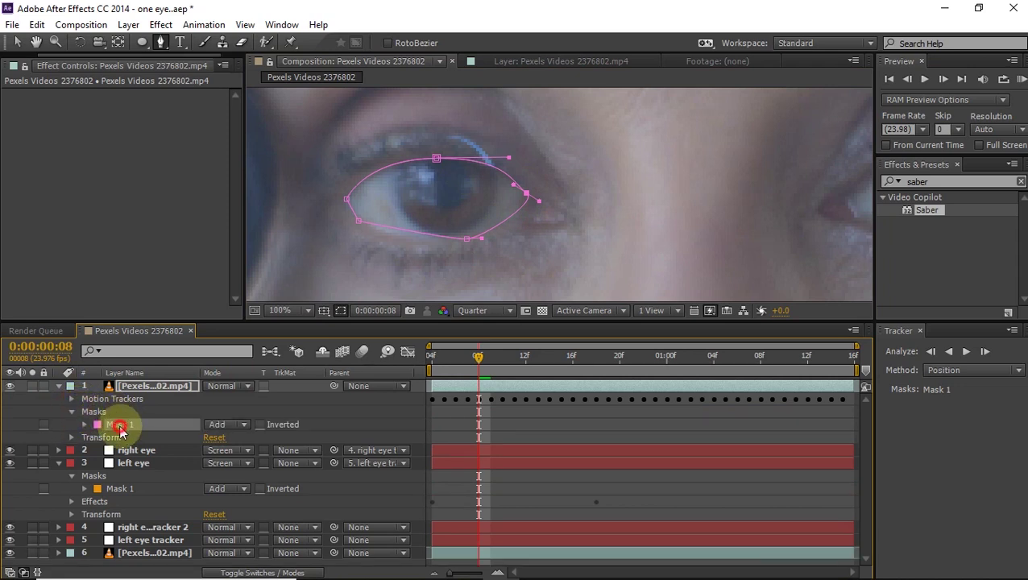
right_click(121, 427)
left_click(149, 436)
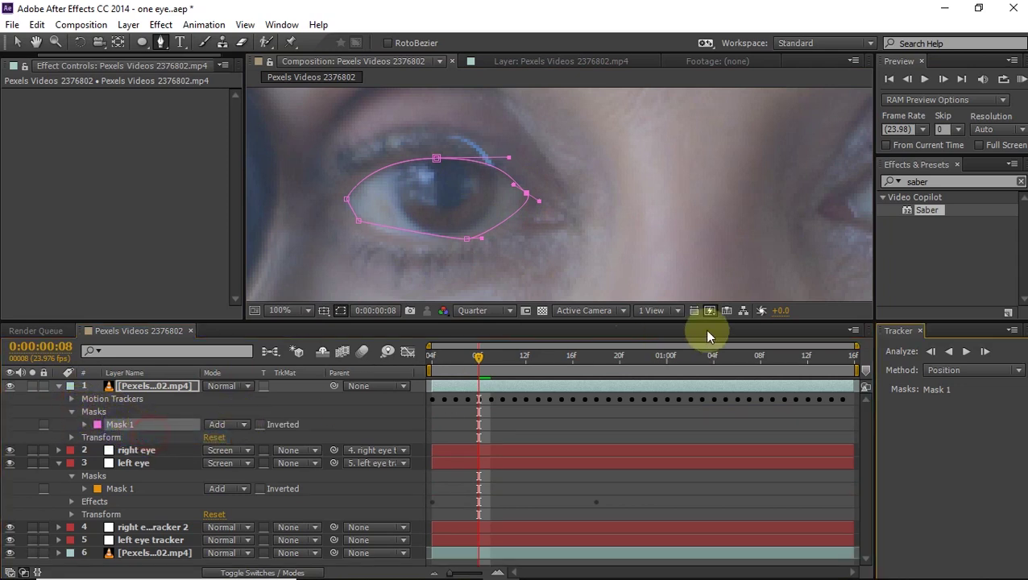
left_click(949, 372)
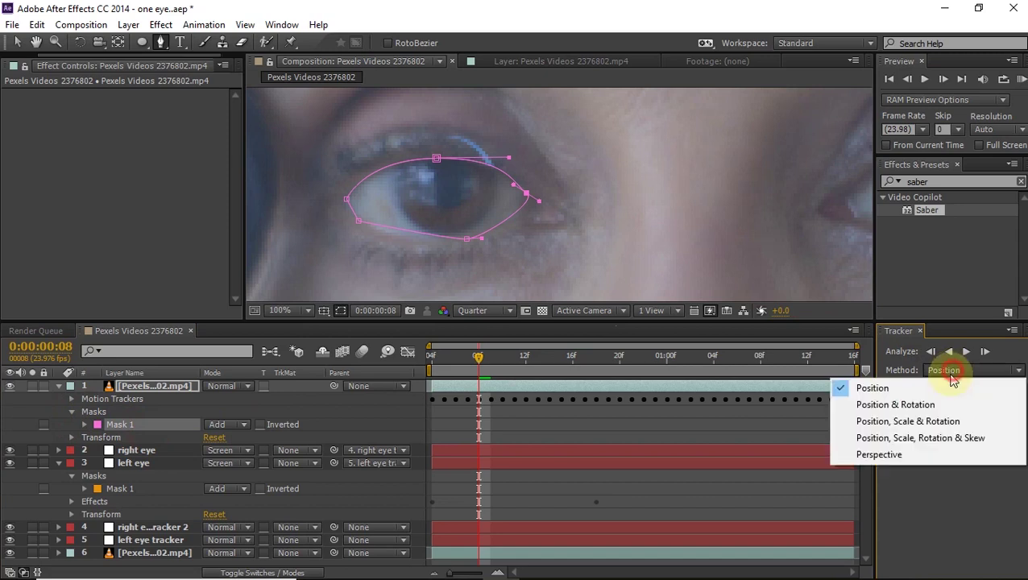
left_click(900, 390)
left_click(966, 351)
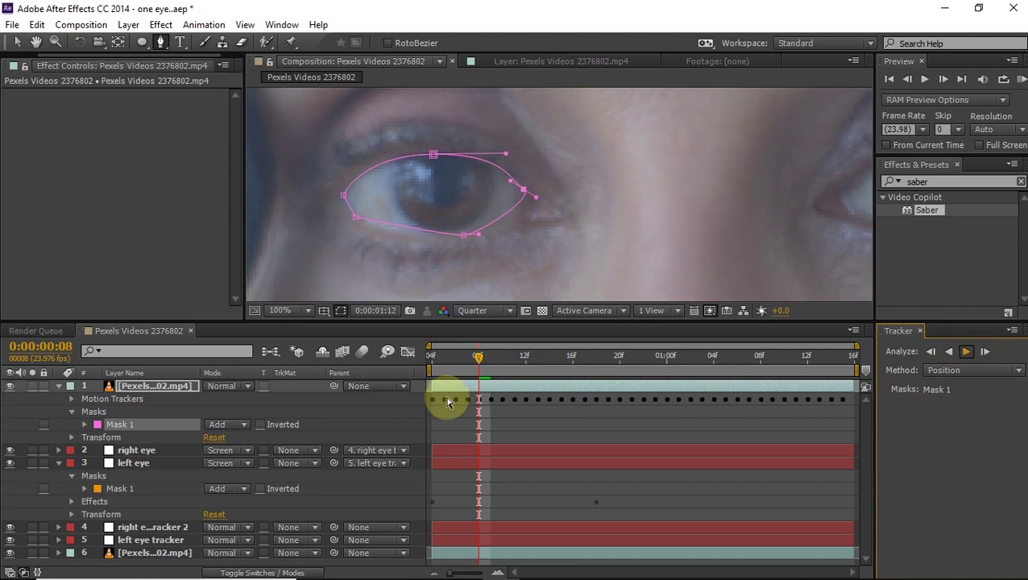
Set Mask 1 of the top footage layer to Subtract and check the left eye's ring between frame 4 and 0:00:01:00
left_click_drag(553, 357, 431, 356)
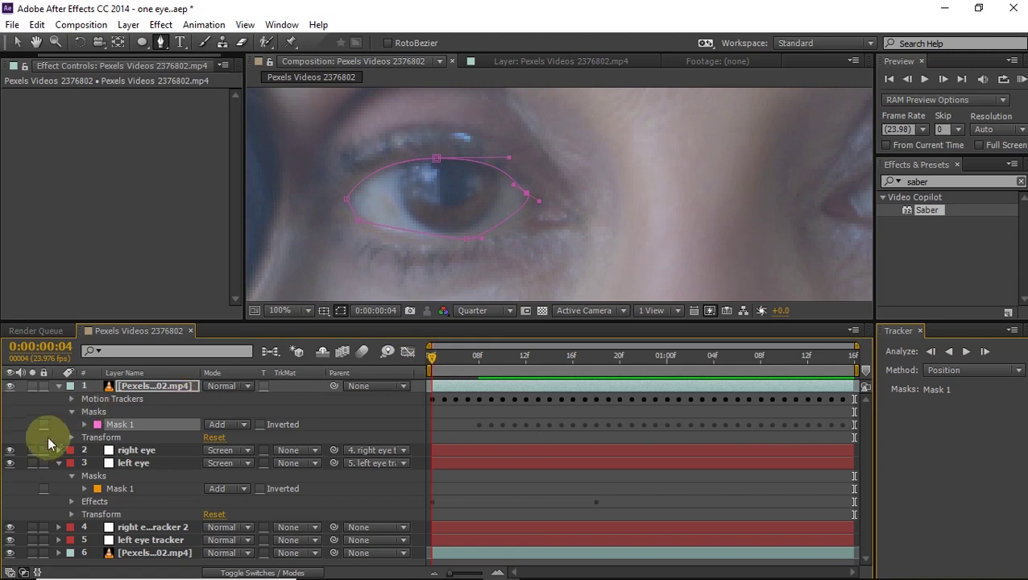
left_click(225, 425)
left_click(245, 474)
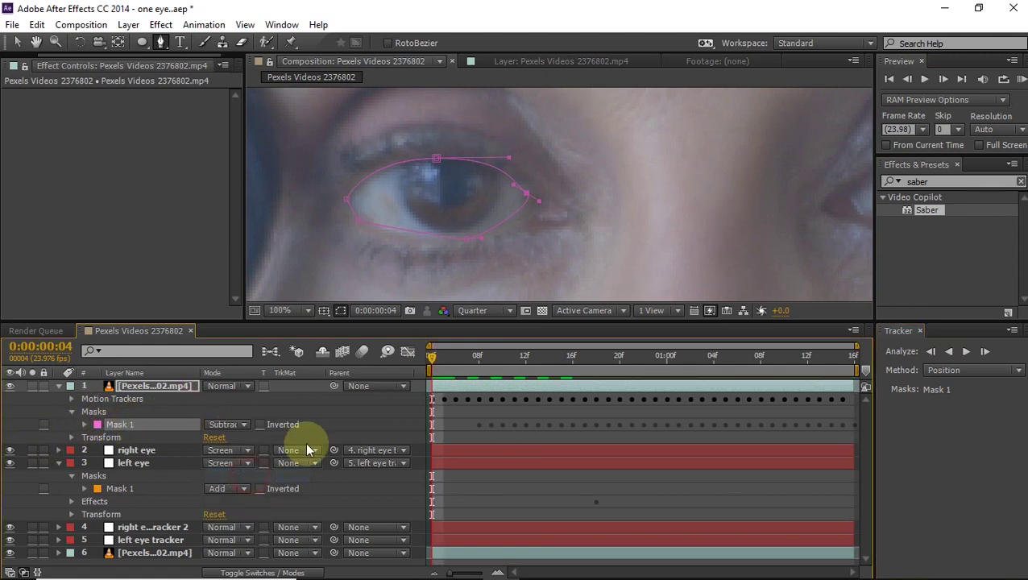
left_click_drag(602, 355, 665, 365)
scroll(565, 232, "down", 1)
left_click_drag(550, 223, 440, 225)
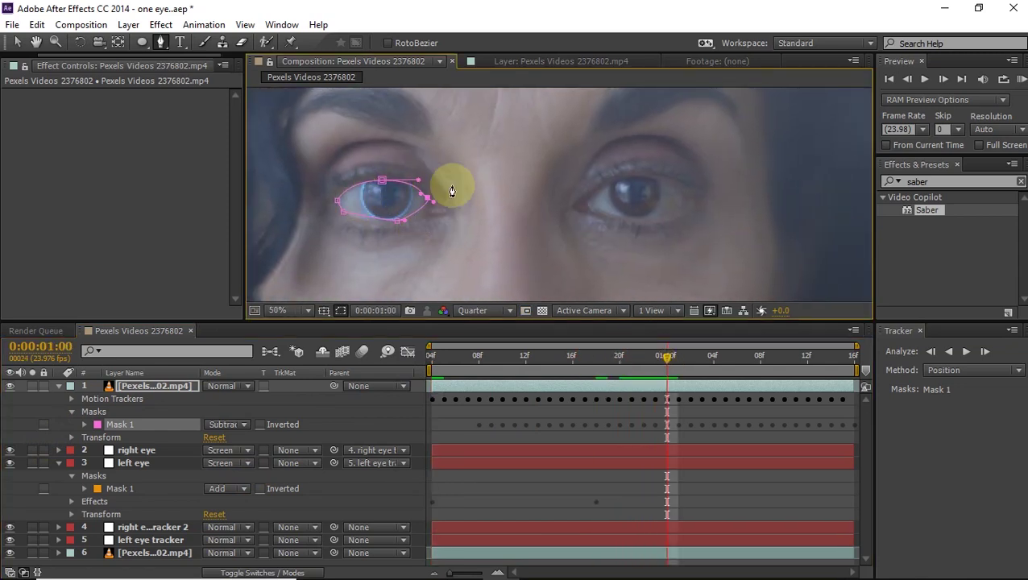
left_click_drag(383, 361, 365, 361)
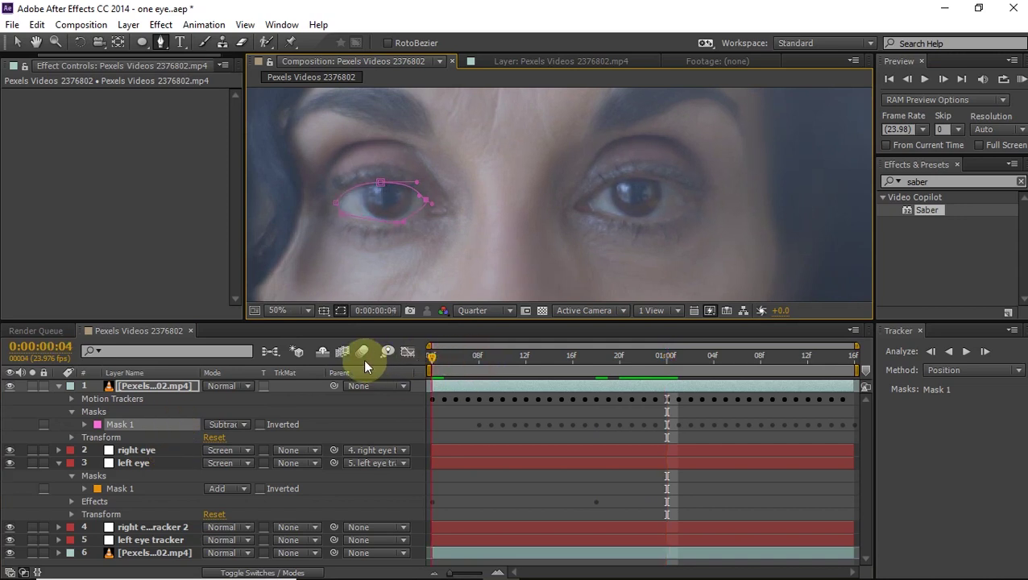
Draw a closed Pen tool mask around the right eye's opening on the top footage layer at frame 4
left_click(157, 39)
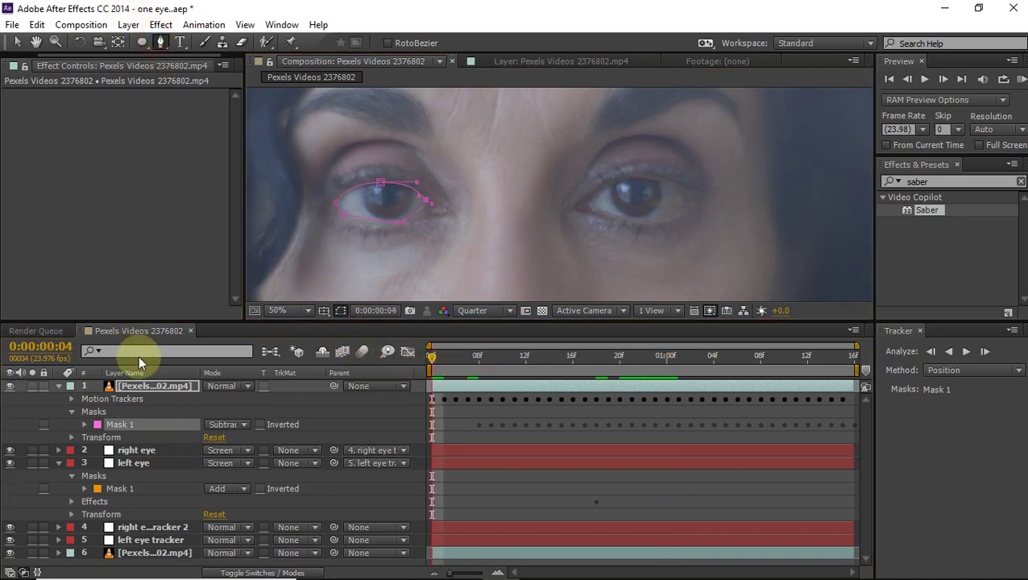
left_click(143, 392)
scroll(604, 198, "up", 2)
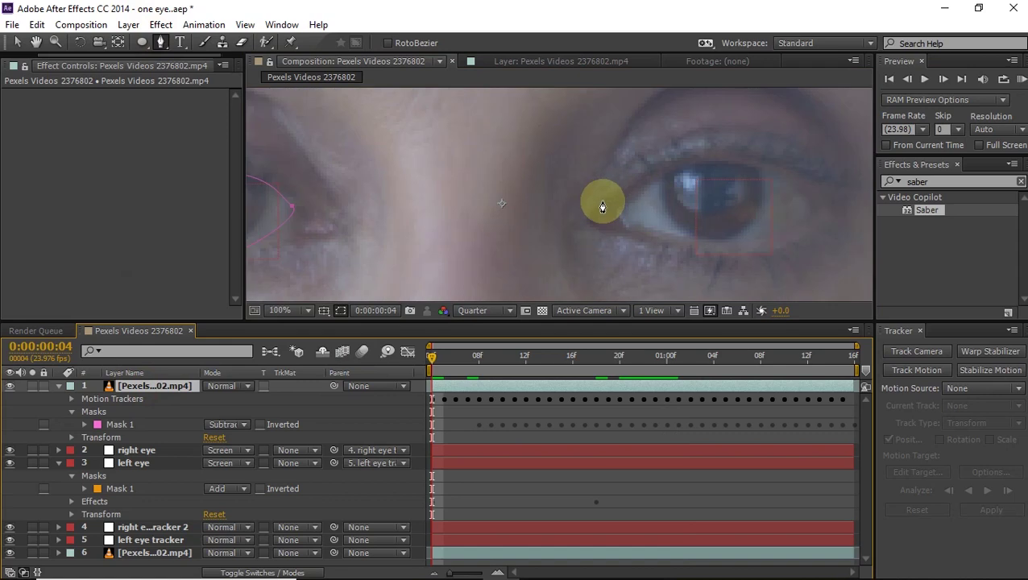
left_click_drag(619, 222, 599, 228)
left_click(580, 213)
left_click_drag(680, 164, 735, 165)
left_click_drag(673, 191, 693, 209)
left_click_drag(584, 229, 562, 232)
left_click(494, 210)
left_click(476, 195)
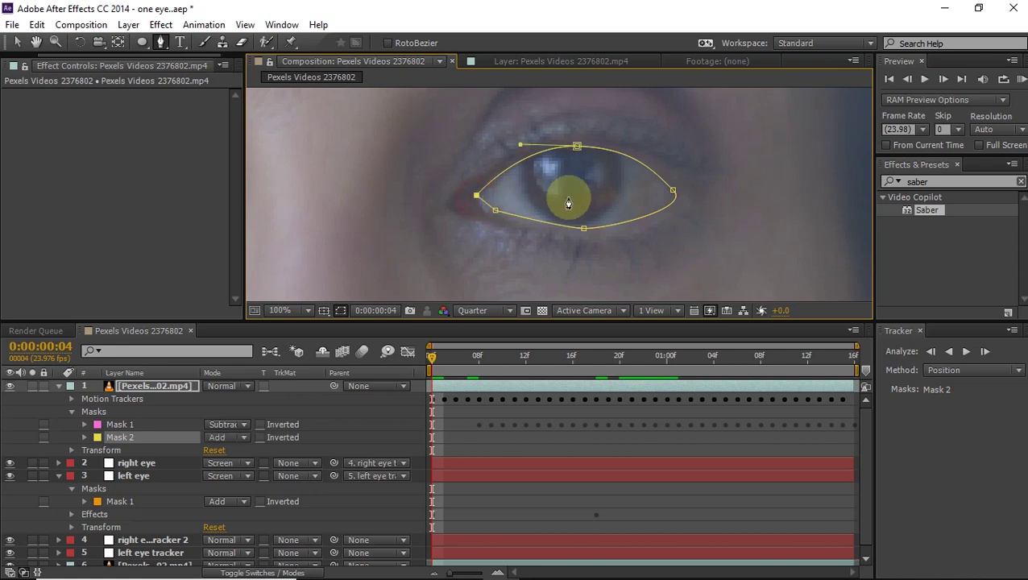
Track Mask 2 forward from frame 4 with the Position method and set its mode to Subtract
right_click(121, 438)
left_click(171, 447)
left_click(967, 351)
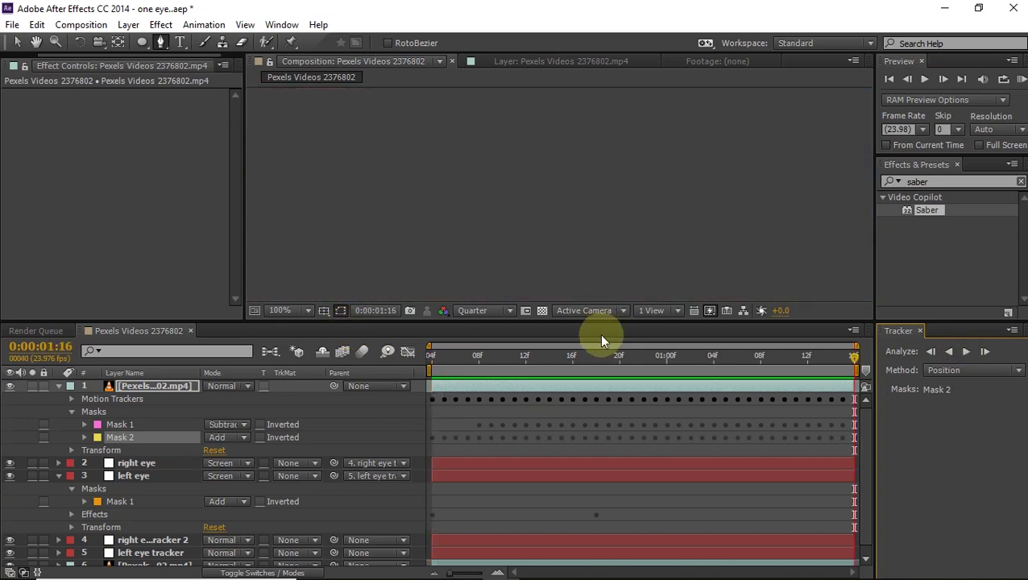
left_click_drag(552, 366, 456, 361)
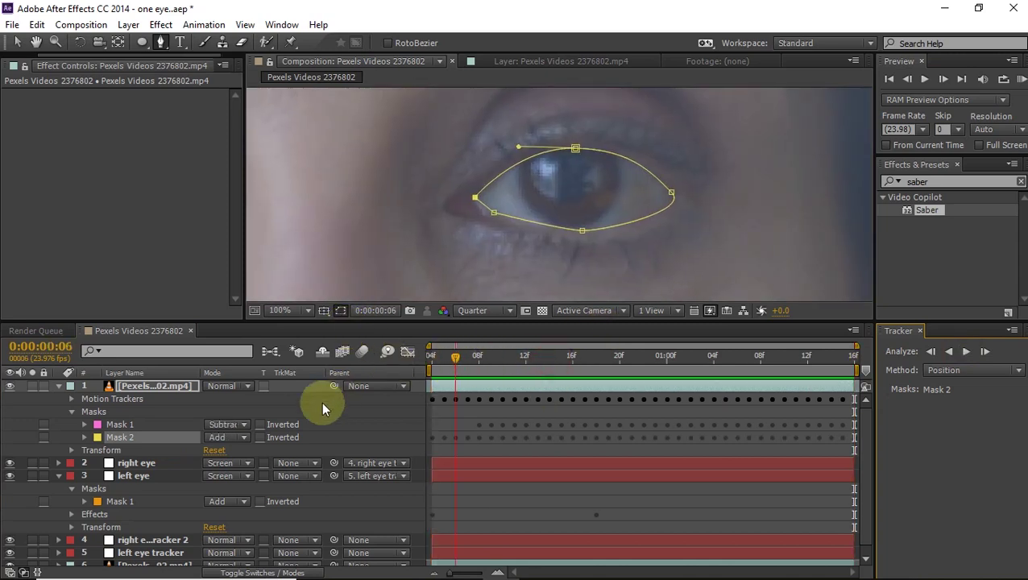
left_click(223, 440)
left_click(244, 486)
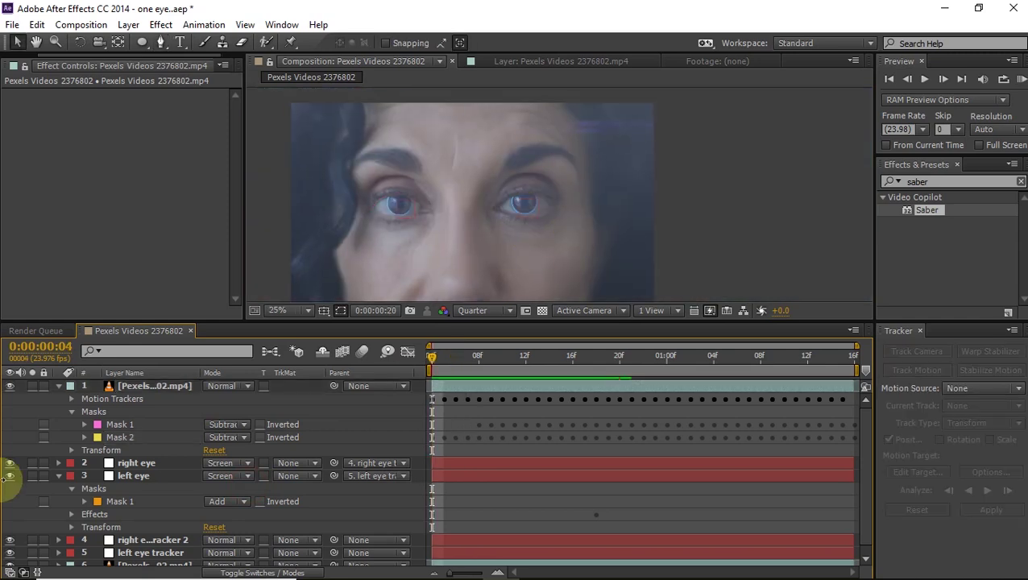
Hide both eye tracker layers and play back the composition to check the masked rings
key("space")
scroll(24, 489, "down", 1)
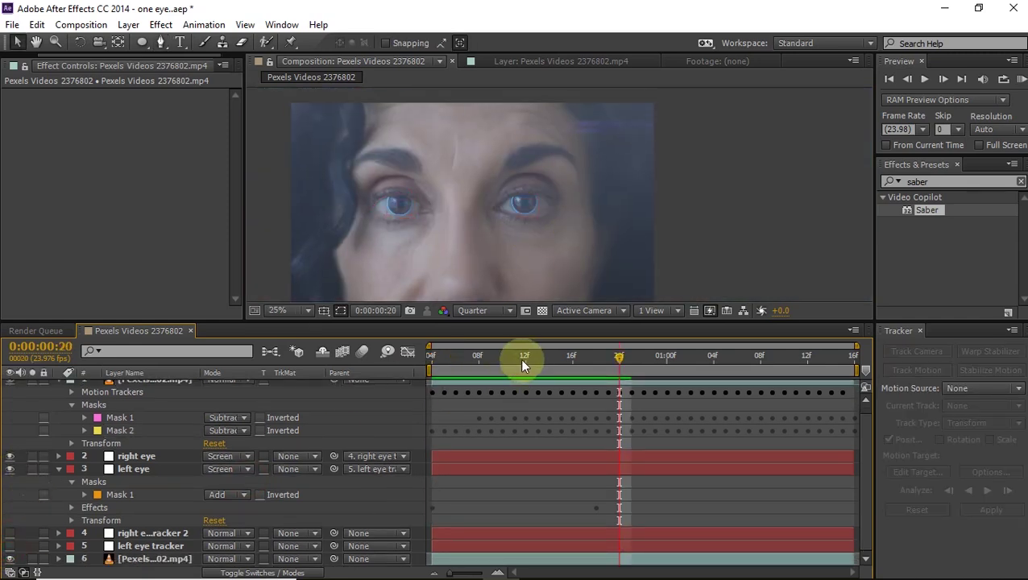
key("space")
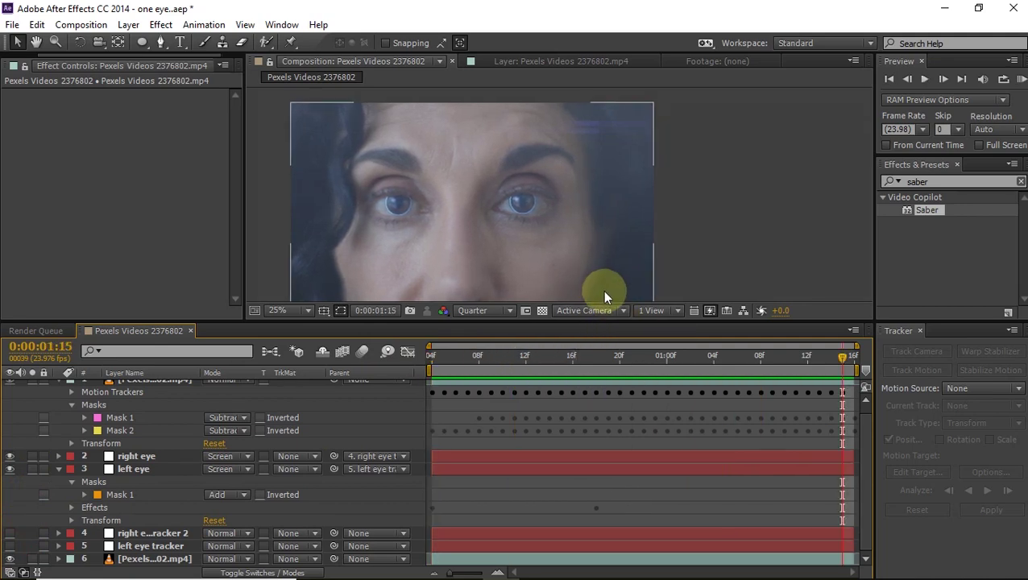
scroll(103, 418, "up", 1)
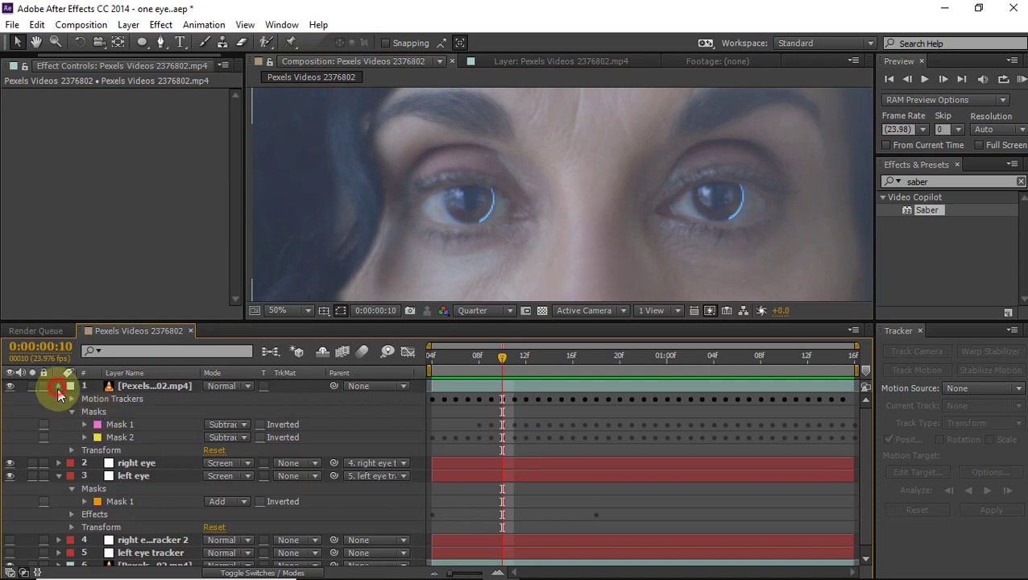
Create a white 1920 x 1080 px solid layer named White Solid 2
left_click(58, 388)
right_click(143, 550)
left_click(165, 393)
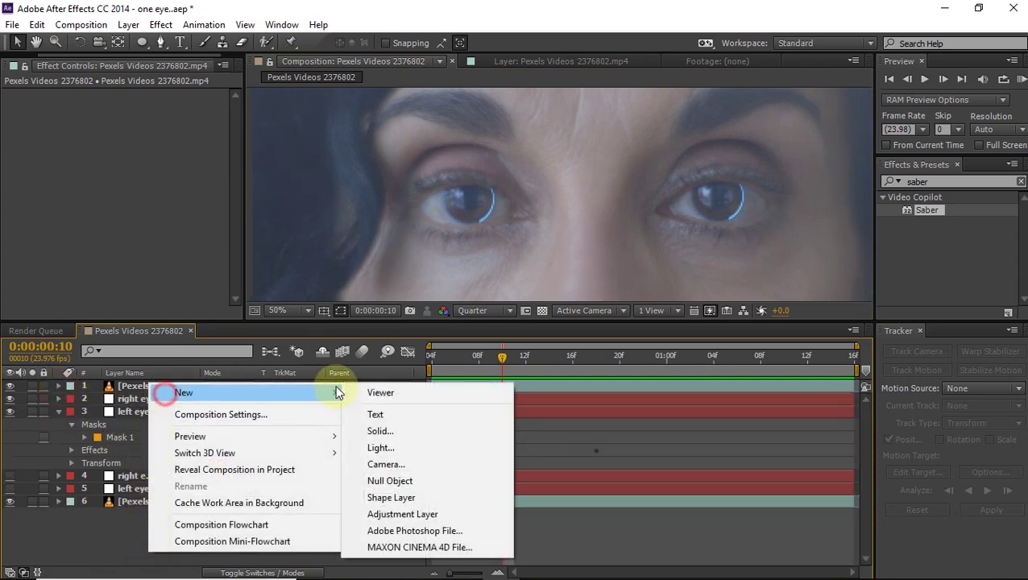
left_click(377, 431)
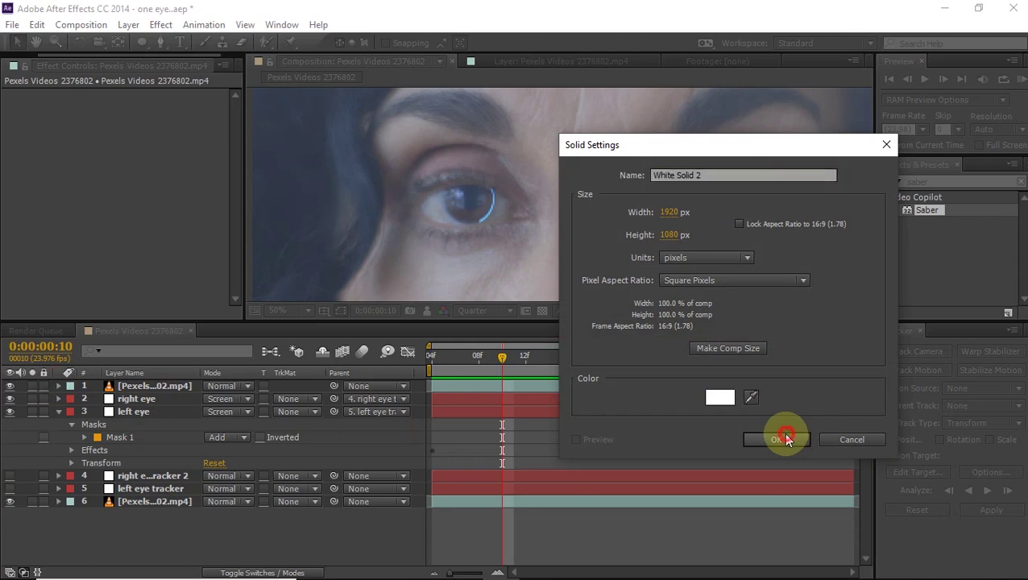
left_click(786, 440)
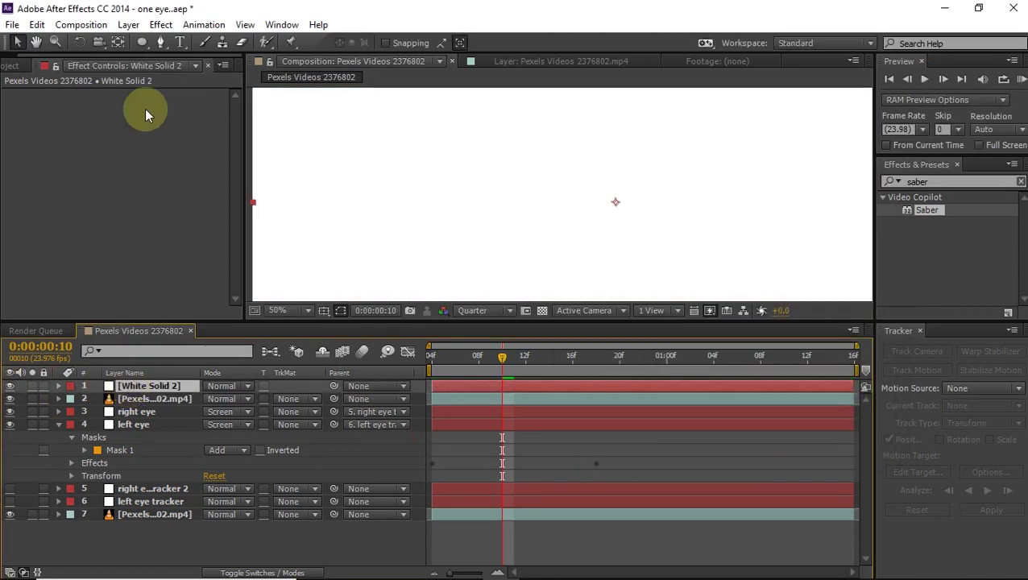
Hide White Solid 2 and draw an open three-point, L-shaped Pen tool mask on it over the left iris at frame 10
left_click(160, 42)
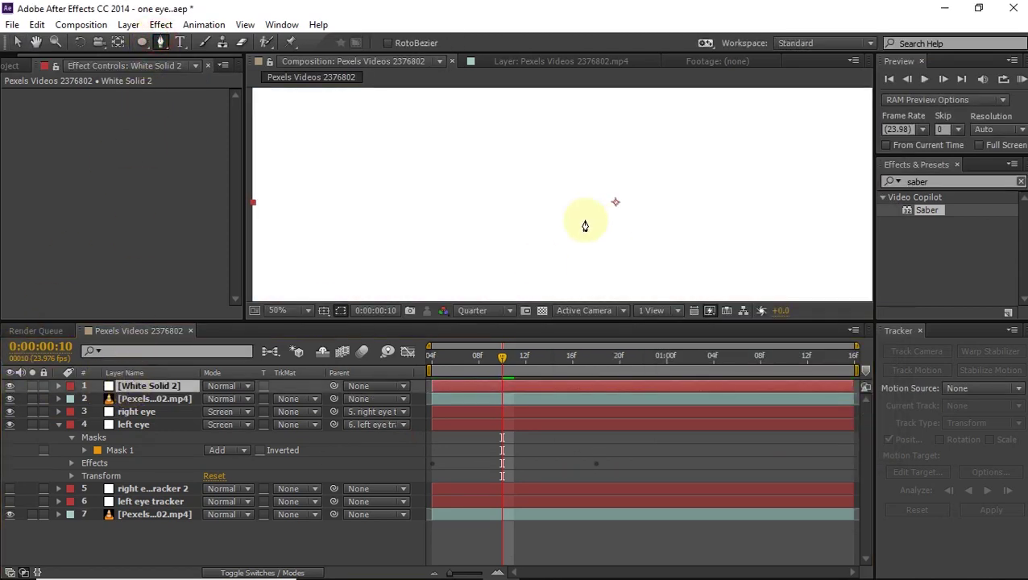
left_click(9, 385)
left_click(447, 237)
left_click(459, 195)
scroll(460, 195, "up", 2)
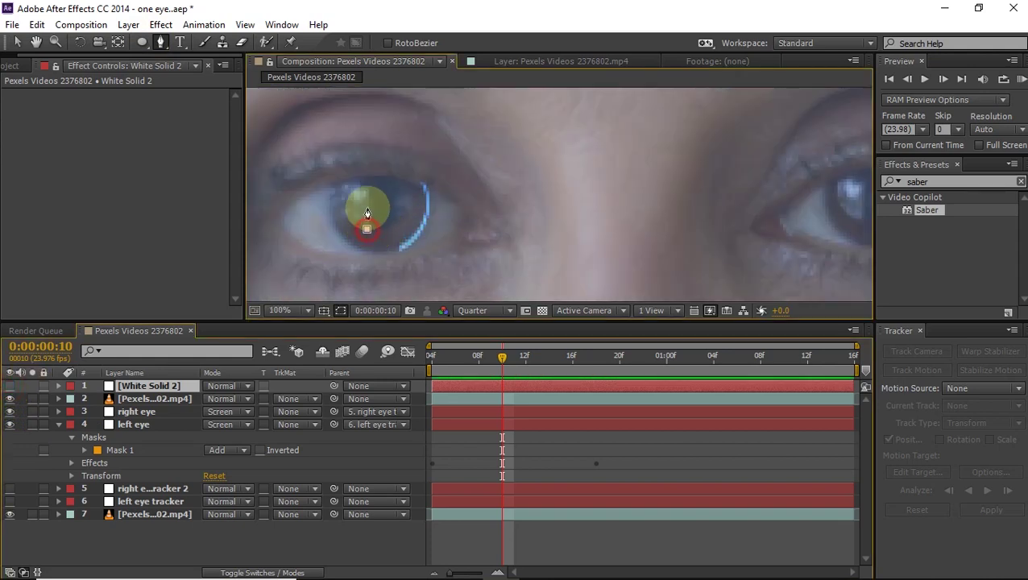
left_click(364, 202)
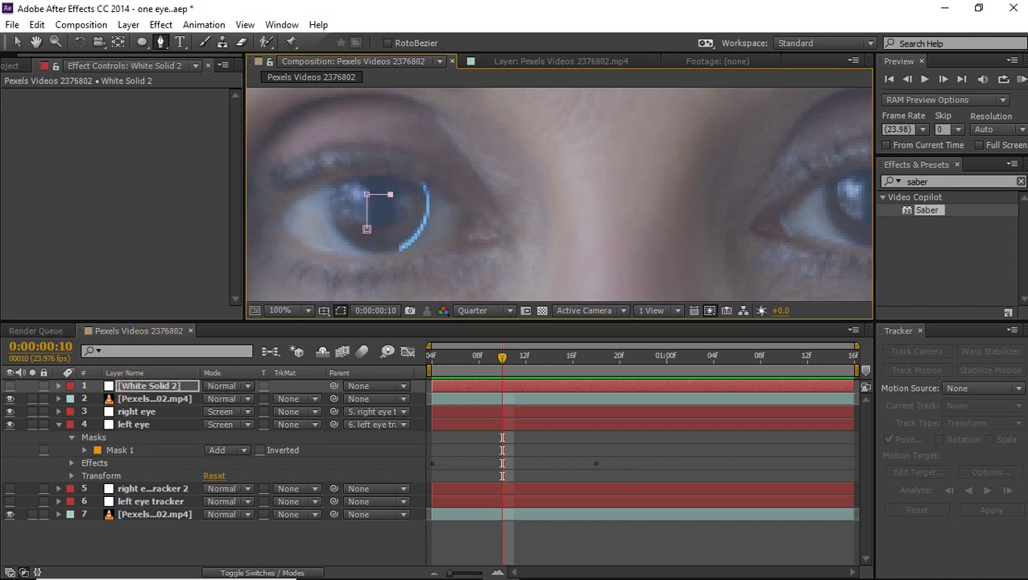
Apply the Saber effect to the White Solid 2 layer
left_click(956, 212)
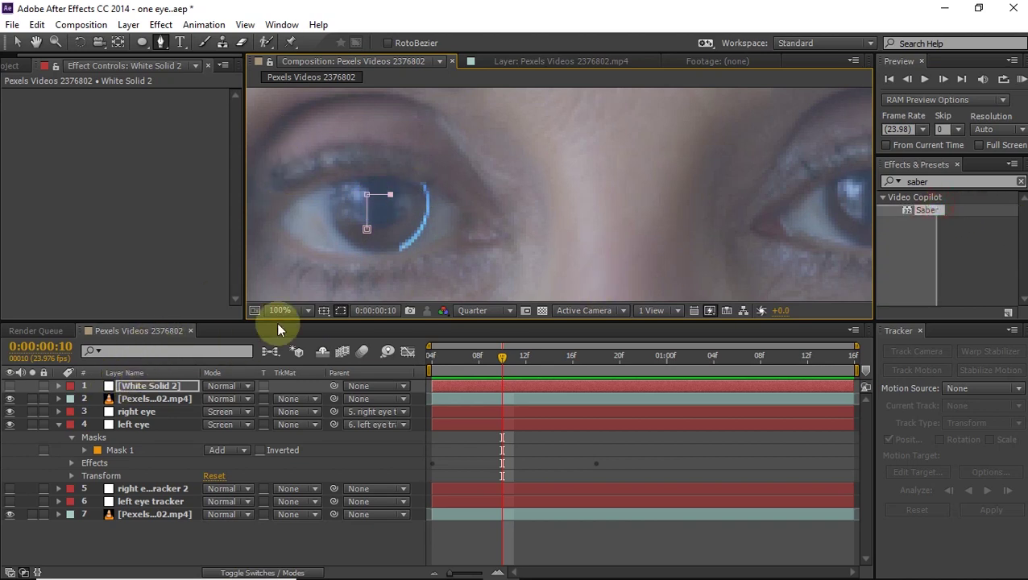
left_click(934, 212)
left_click(912, 212)
left_click_drag(904, 224, 129, 386)
key("v")
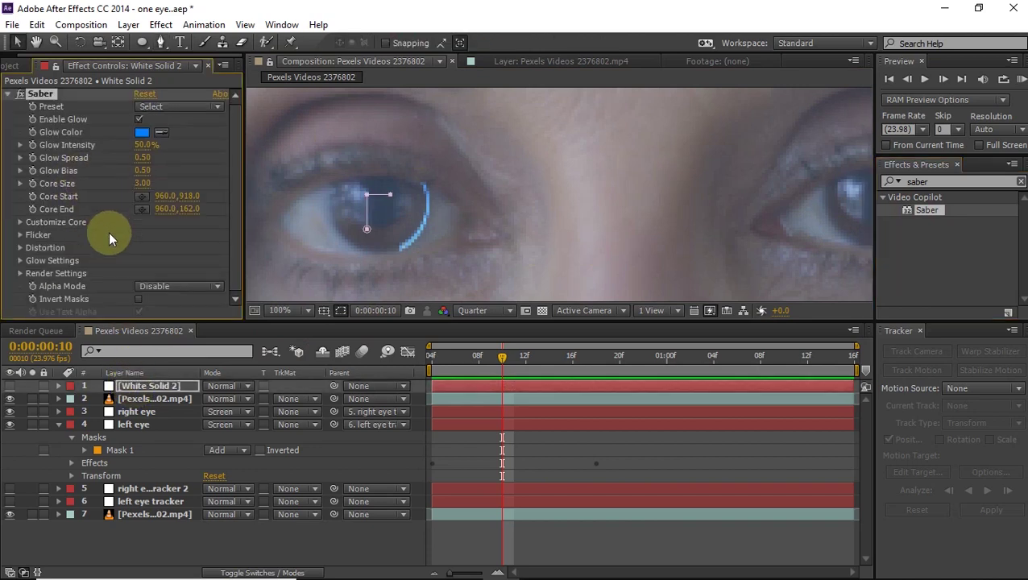
Set the Saber core type on White Solid 2 to Layer Masks
left_click(22, 228)
scroll(202, 230, "down", 2)
left_click(194, 158)
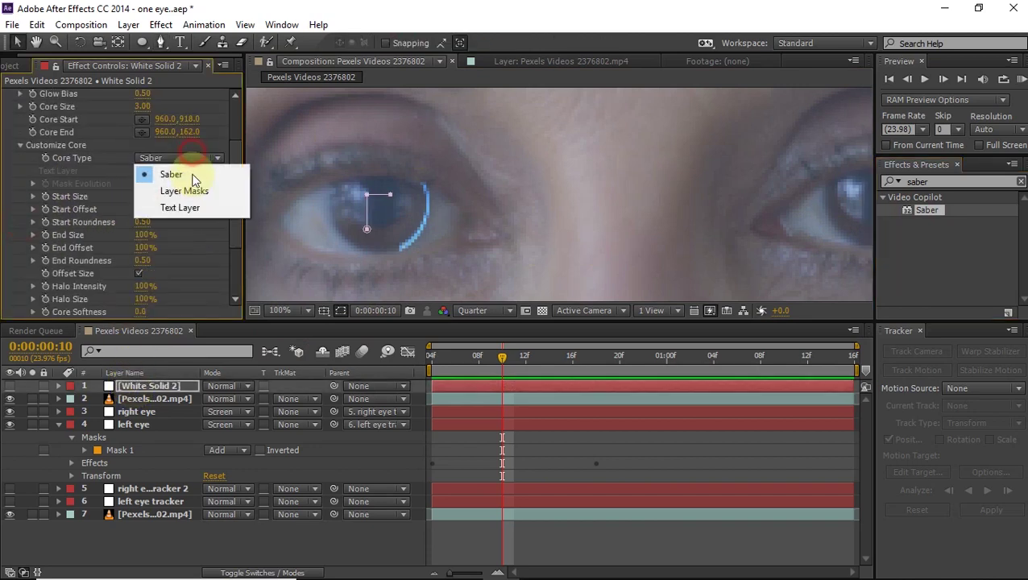
left_click(191, 193)
Set the White Solid 2 layer's blending mode to Screen and make the layer visible
key("comma")
key("comma")
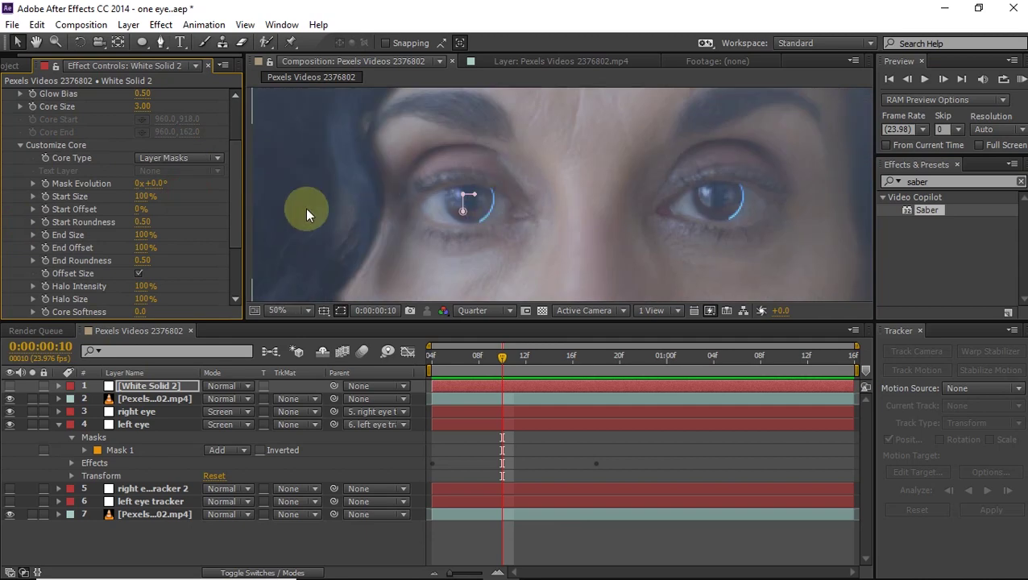
left_click(230, 386)
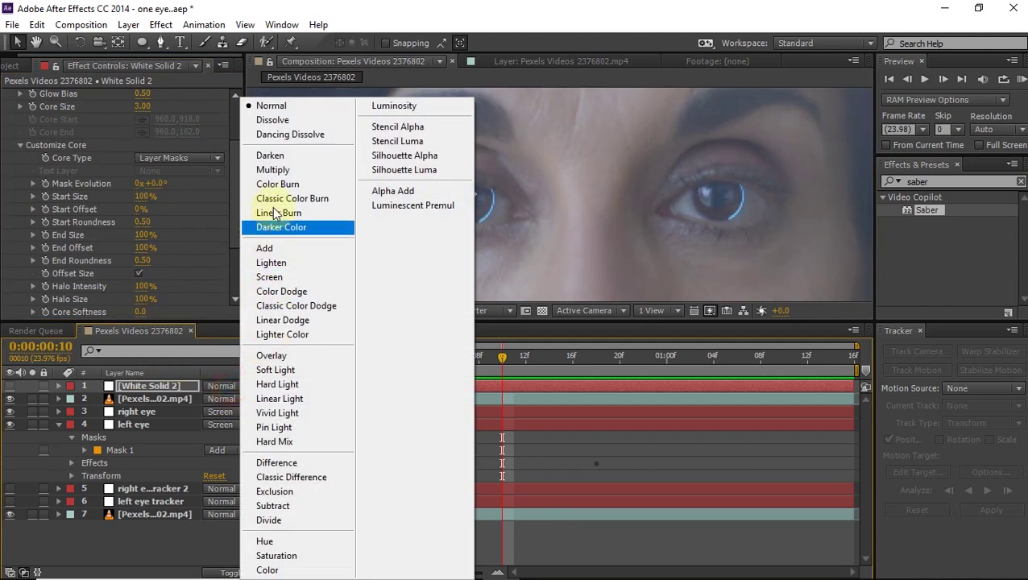
left_click(269, 278)
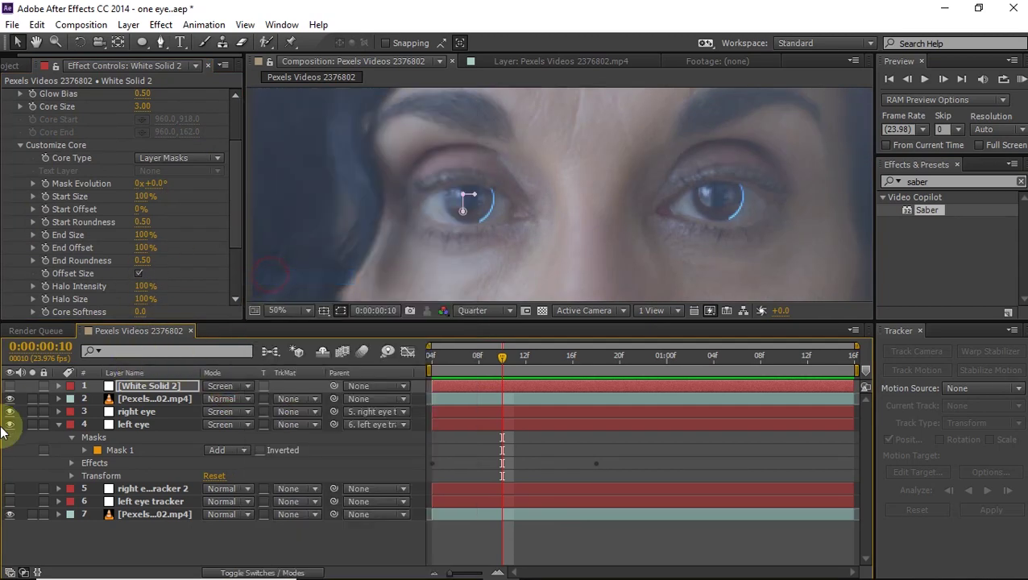
left_click(10, 387)
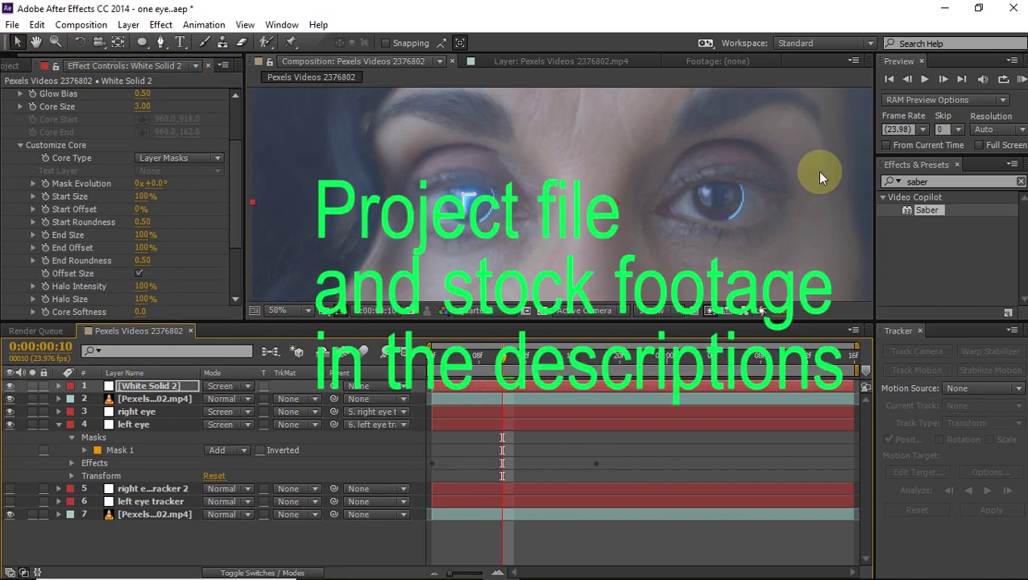
scroll(817, 170, "down", 4)
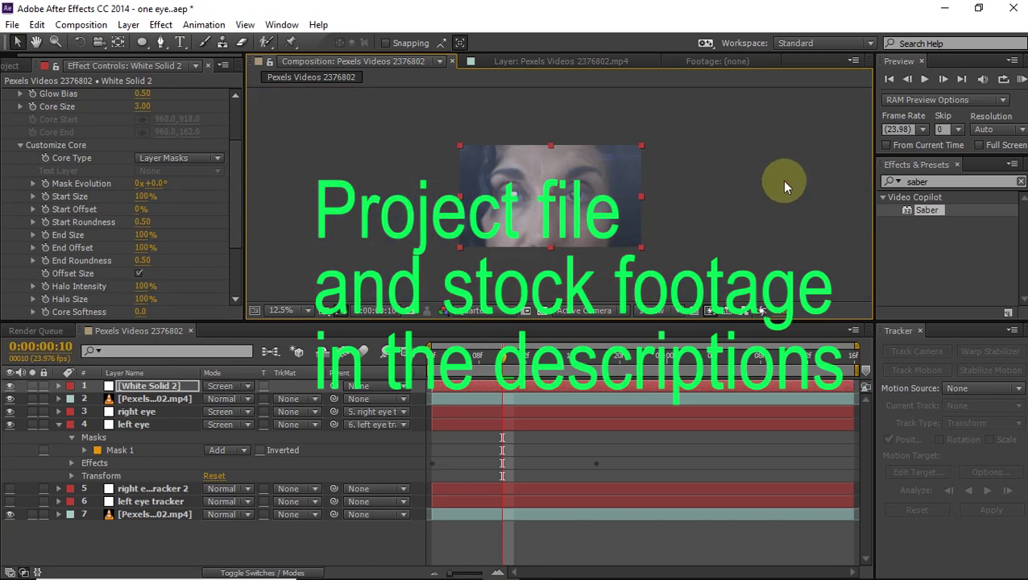
scroll(674, 191, "up", 6)
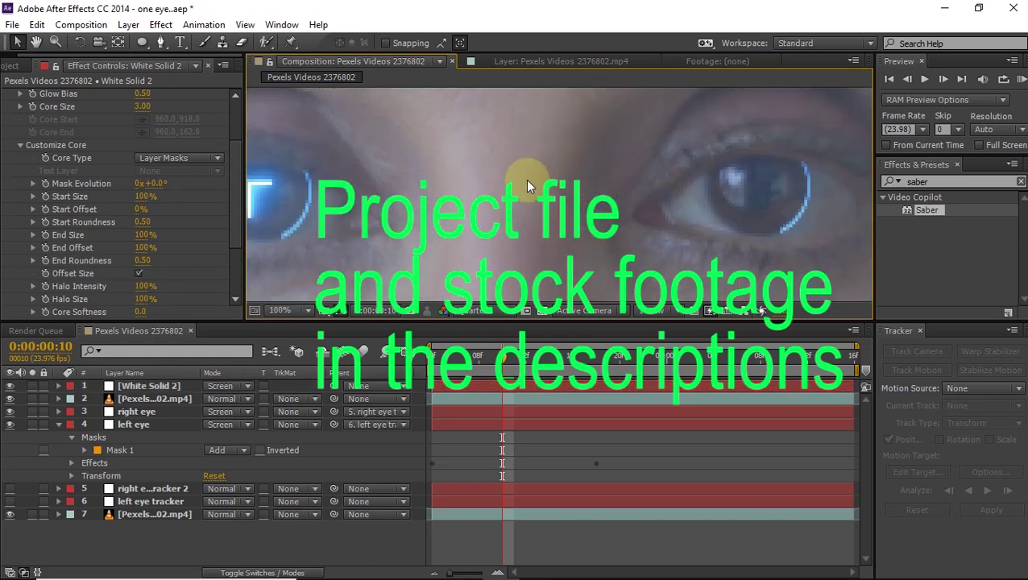
scroll(623, 173, "down", 2)
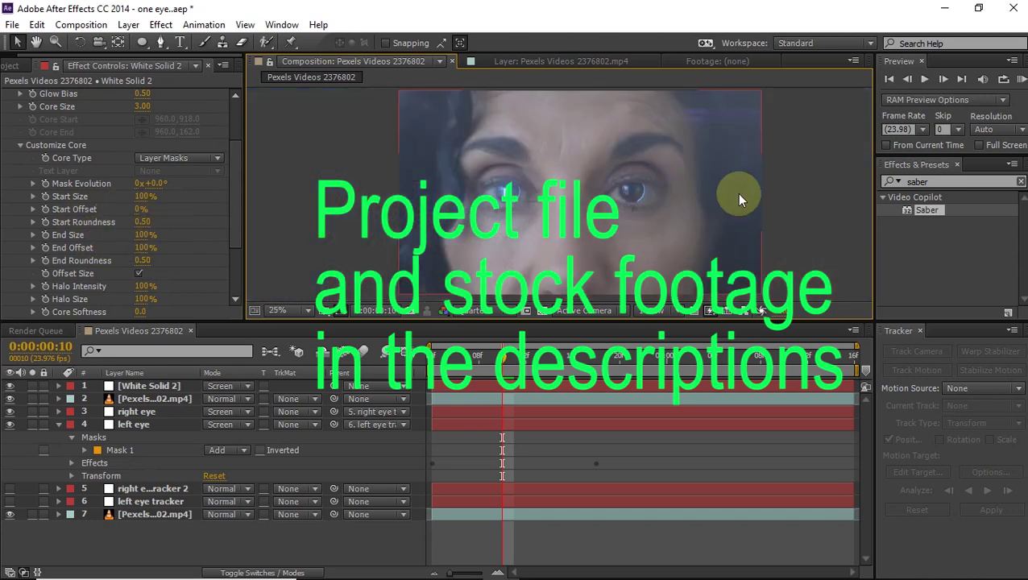
scroll(693, 206, "down", 2)
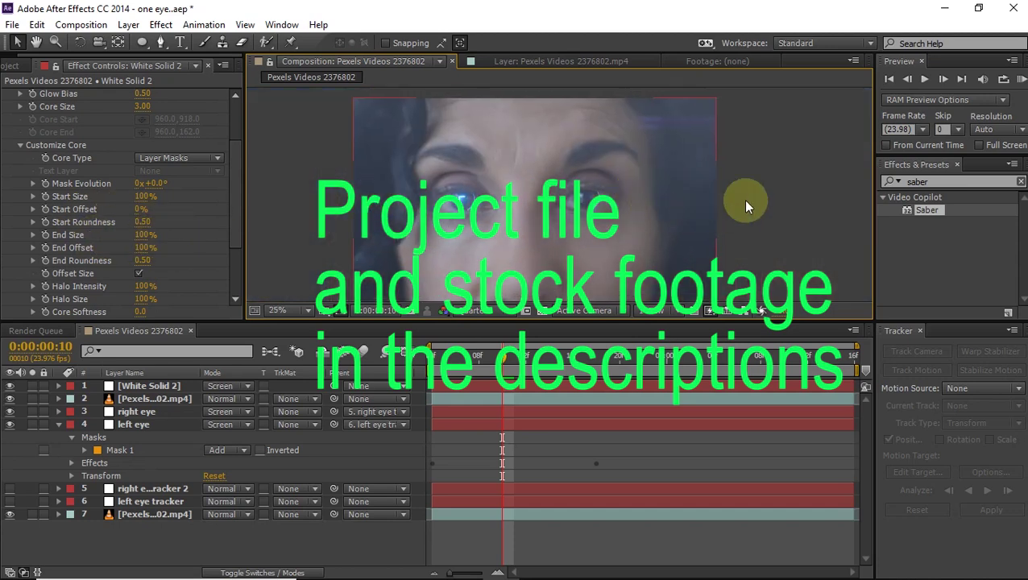